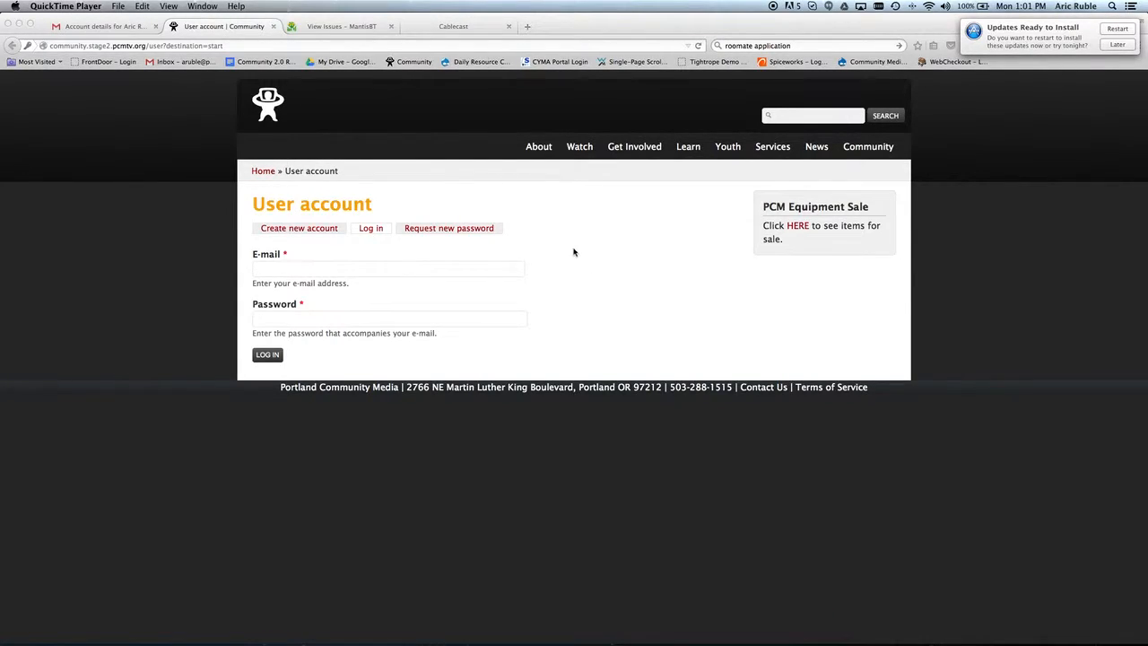
Log in with the test account's e-mail address and password.
click(279, 268)
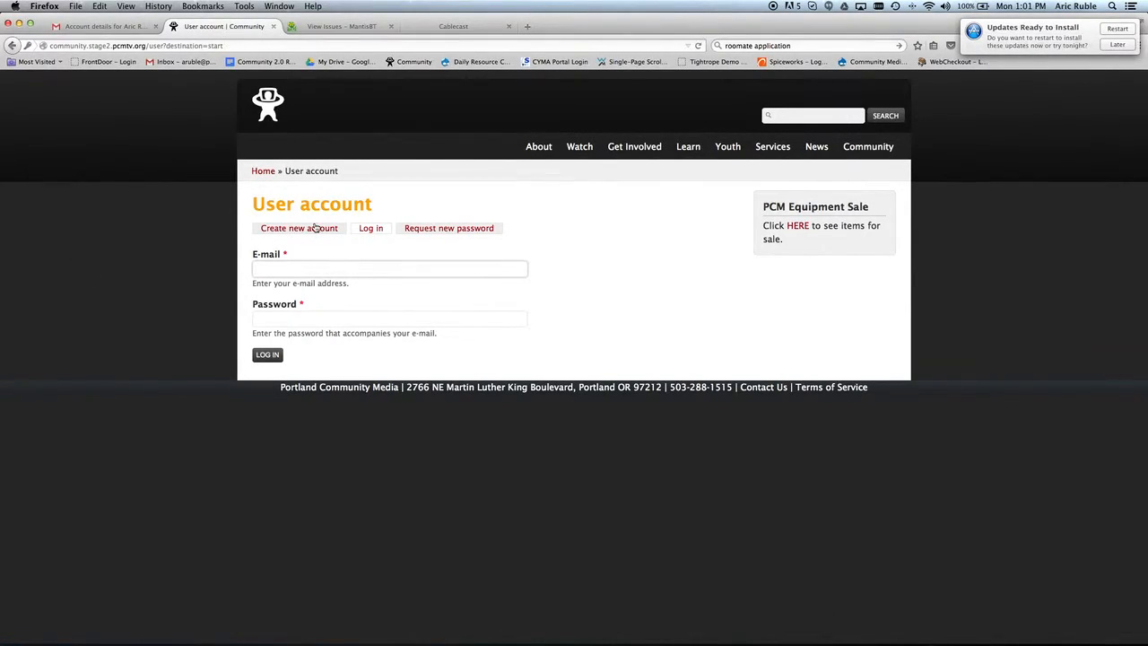
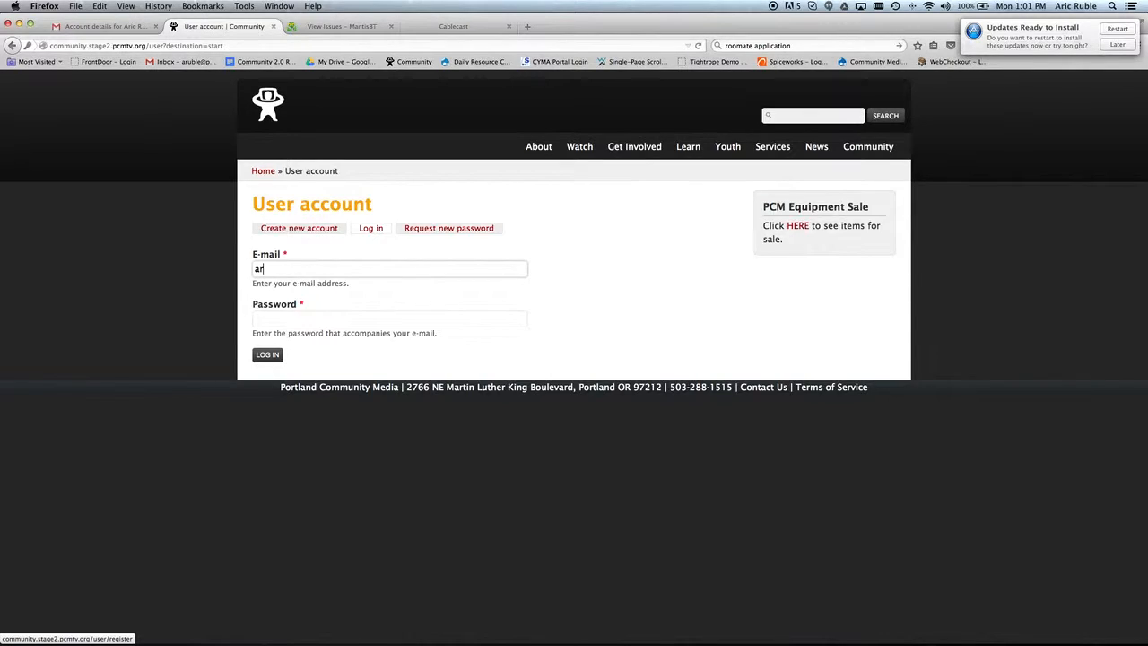
click(317, 316)
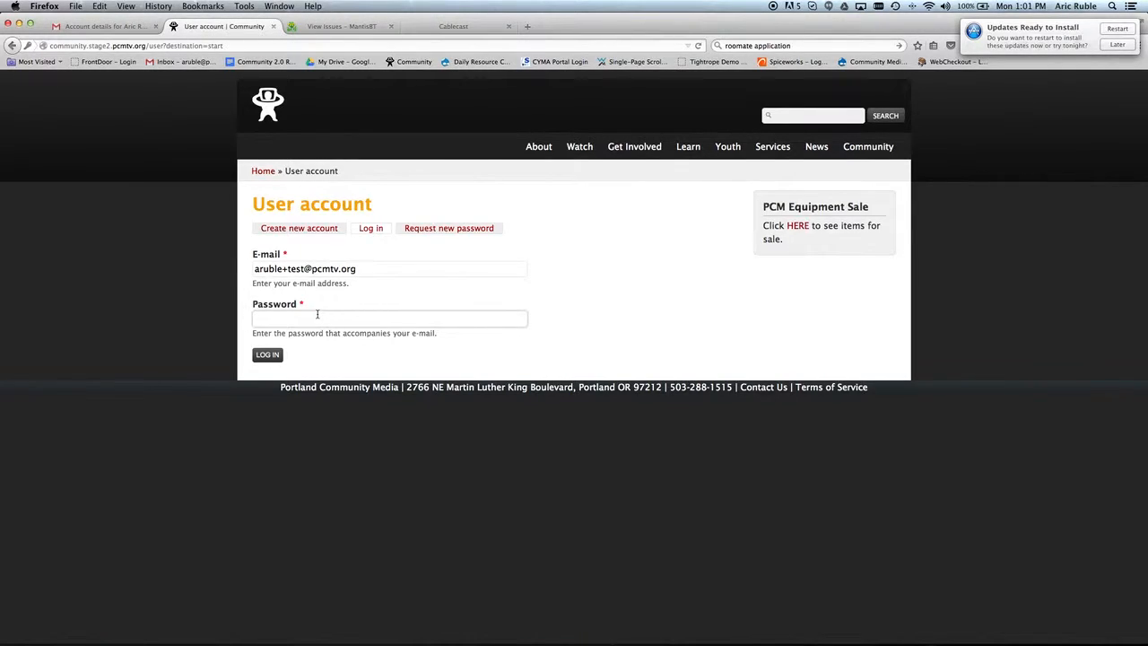
text(•••••••)
key(Return)
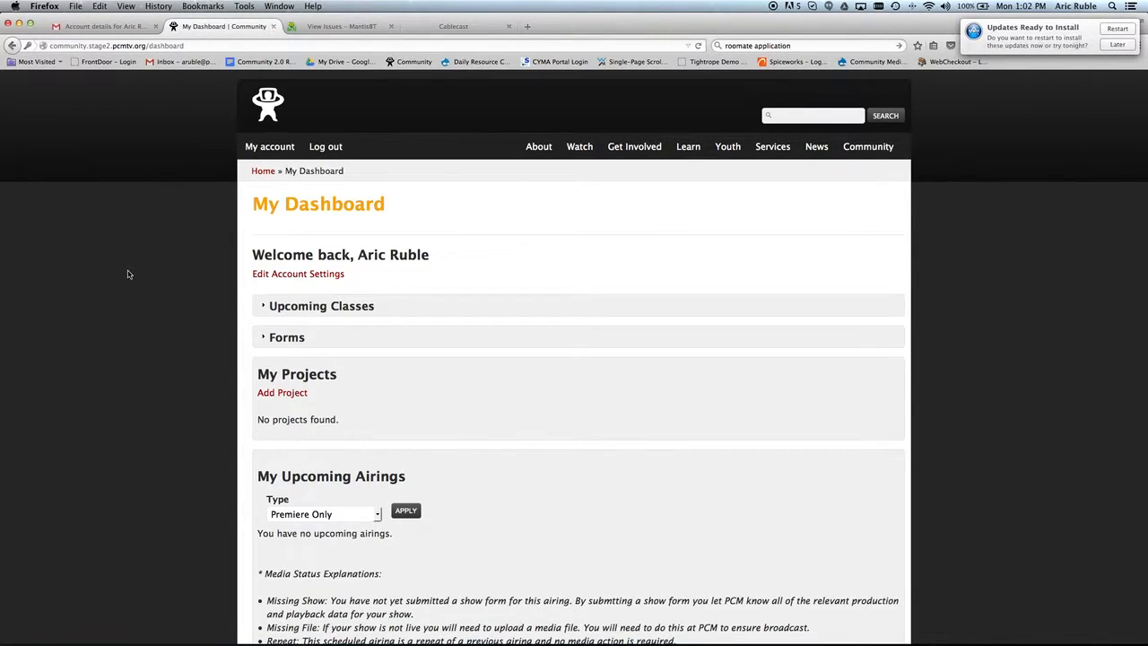
click(347, 308)
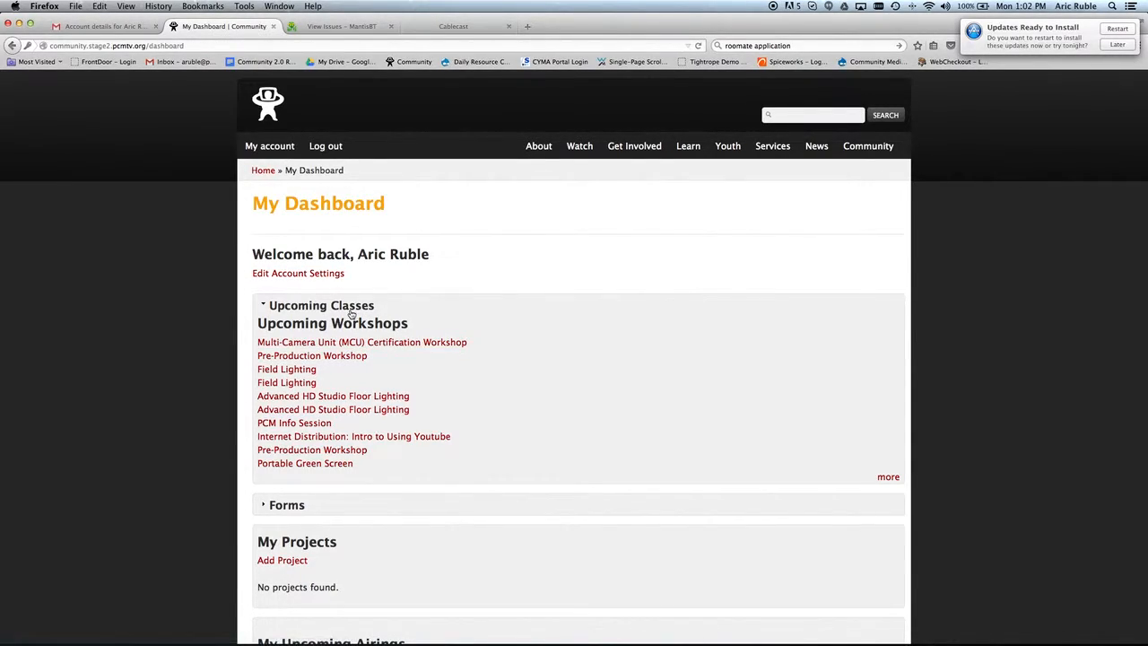
click(357, 310)
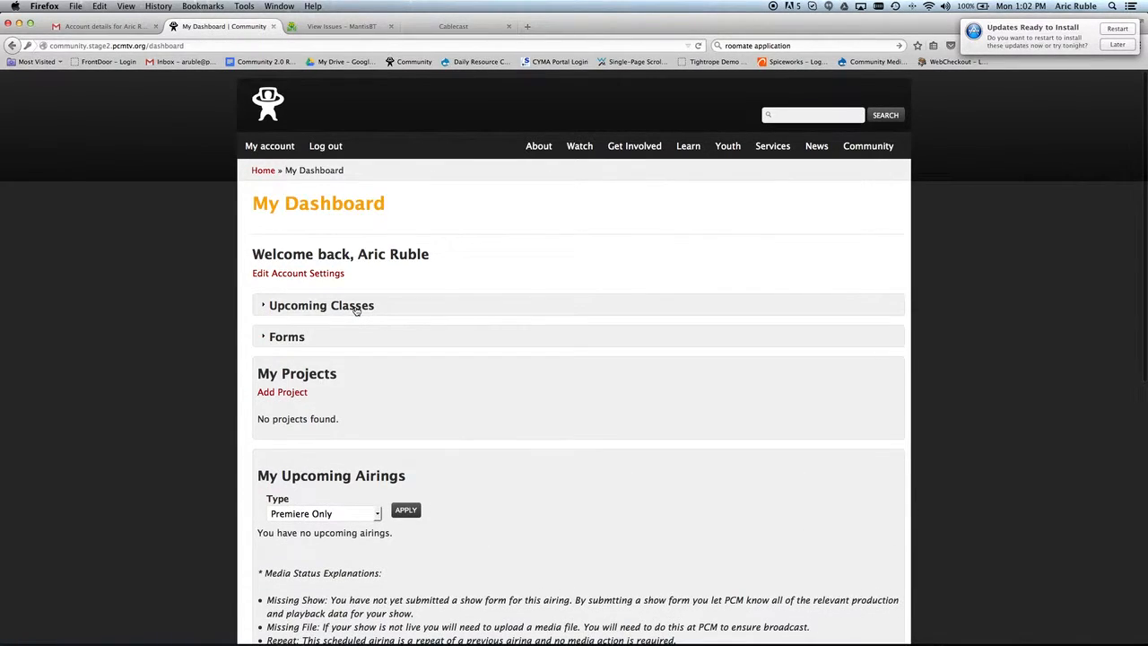
click(300, 339)
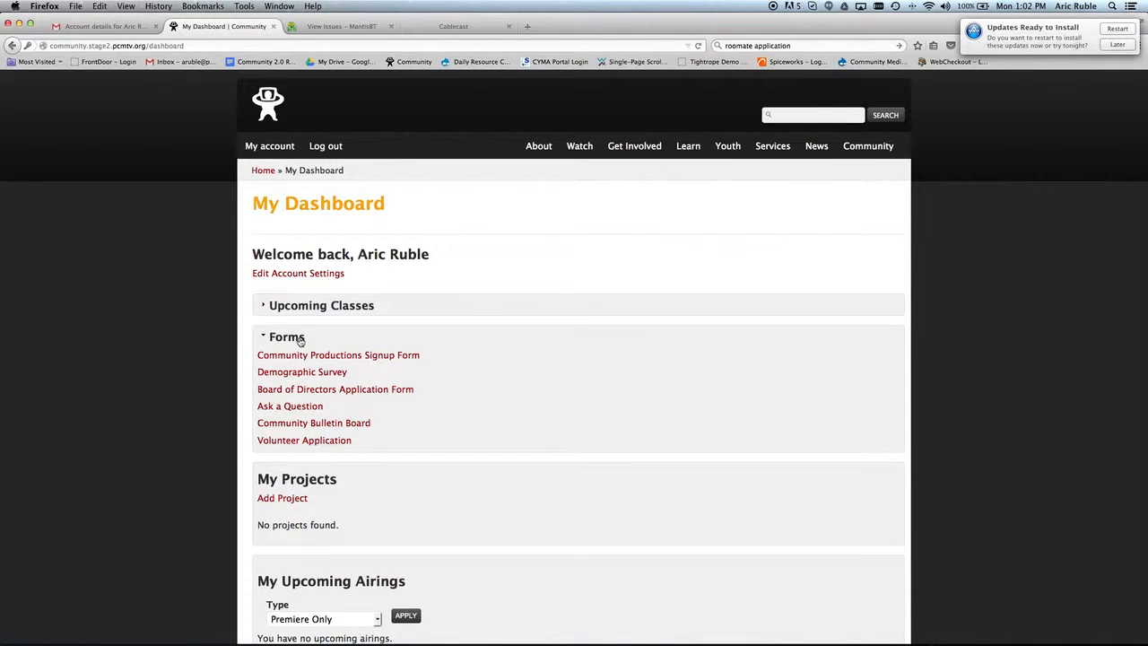
click(300, 341)
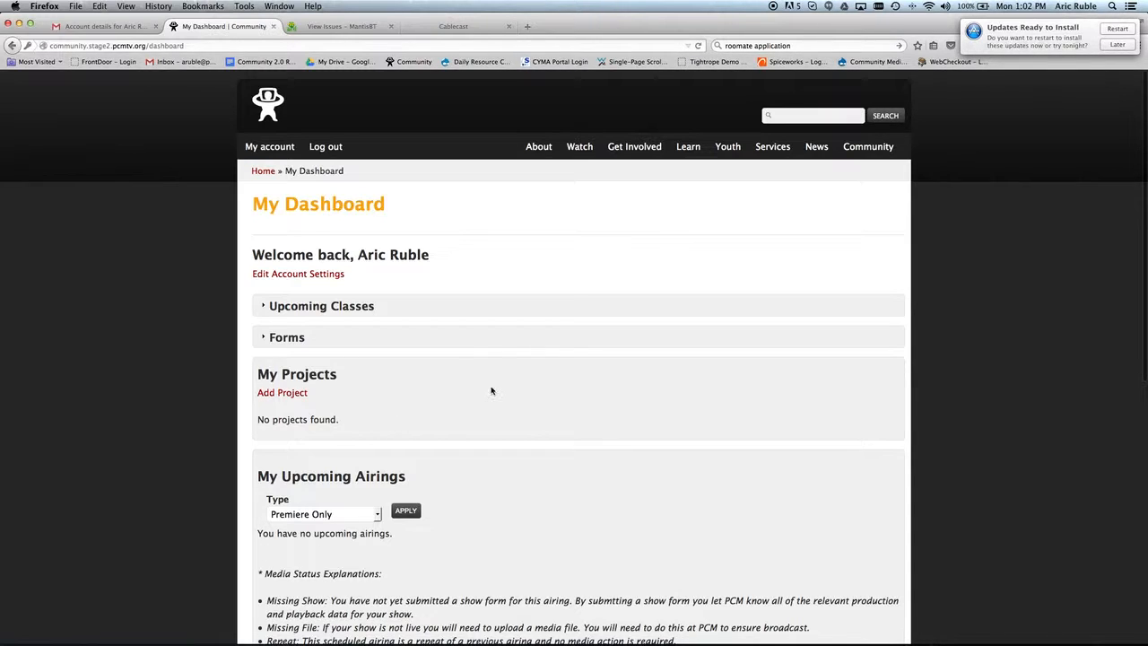
scroll(508, 389, down, 3)
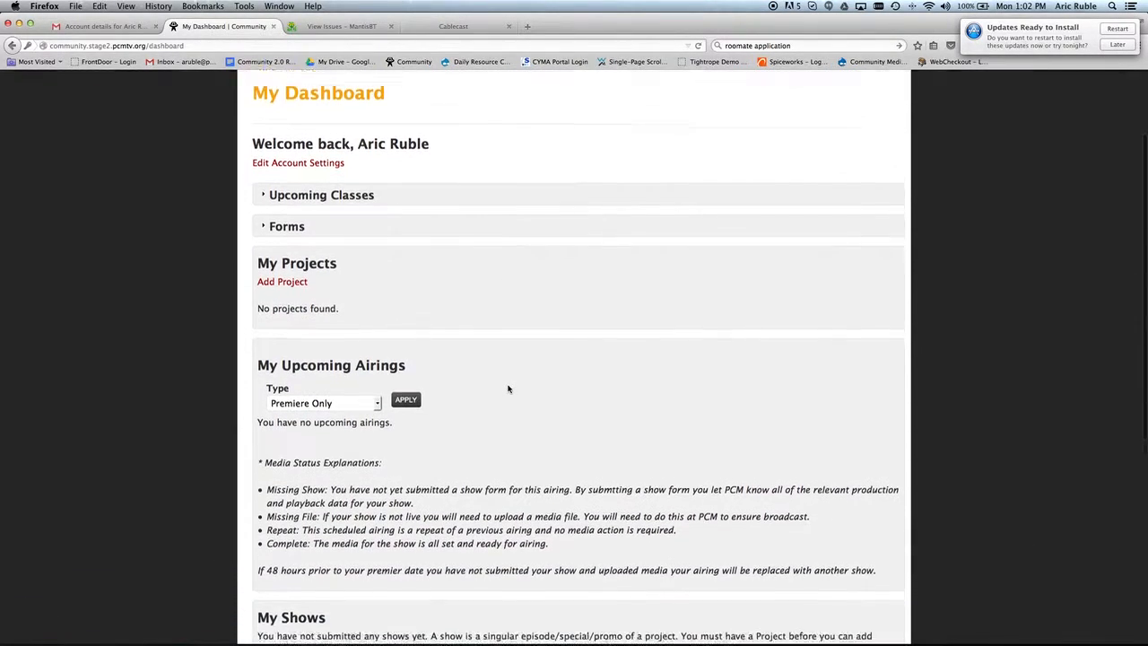
scroll(507, 389, down, 6)
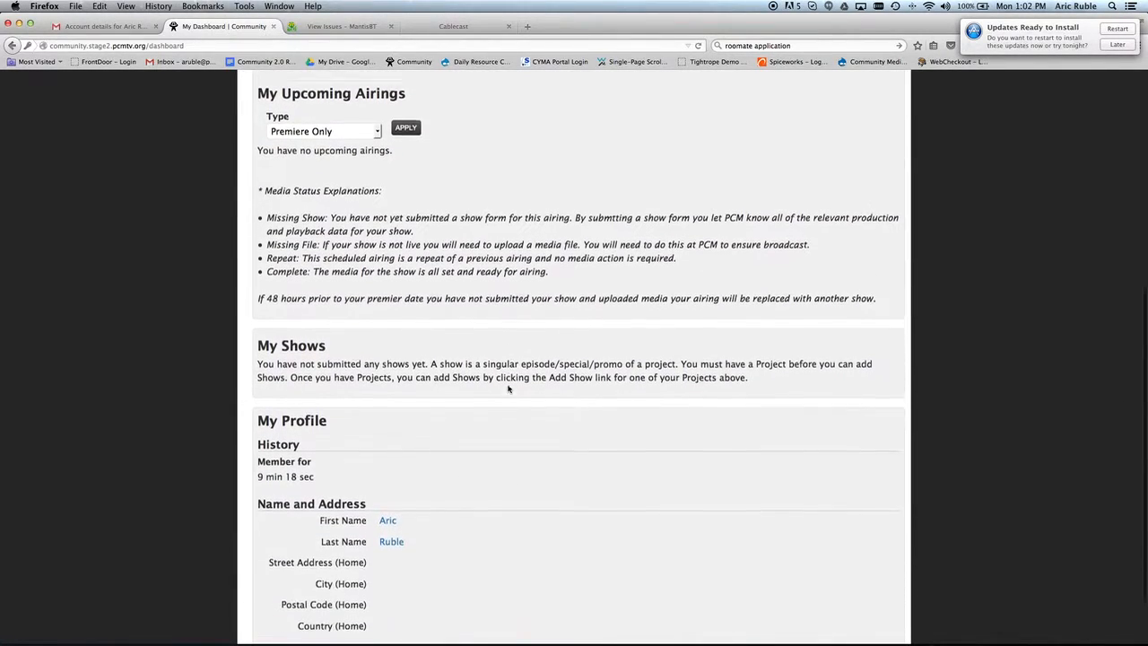
scroll(508, 390, up, 4)
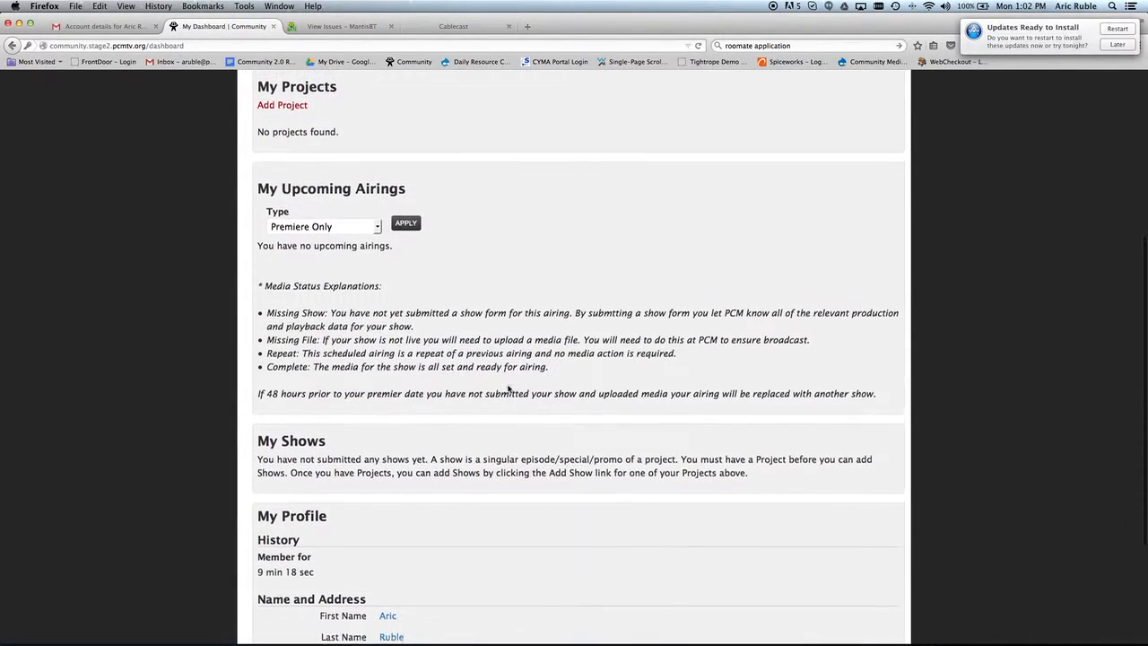
scroll(508, 390, up, 3)
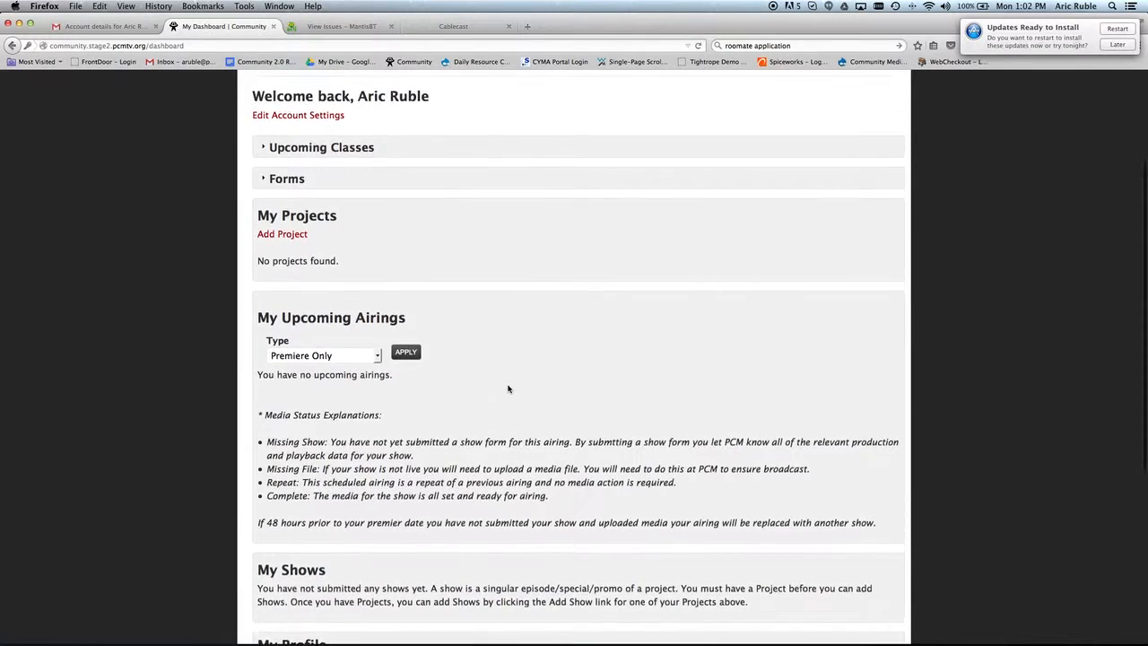
scroll(508, 389, up, 1)
scroll(508, 389, up, 3)
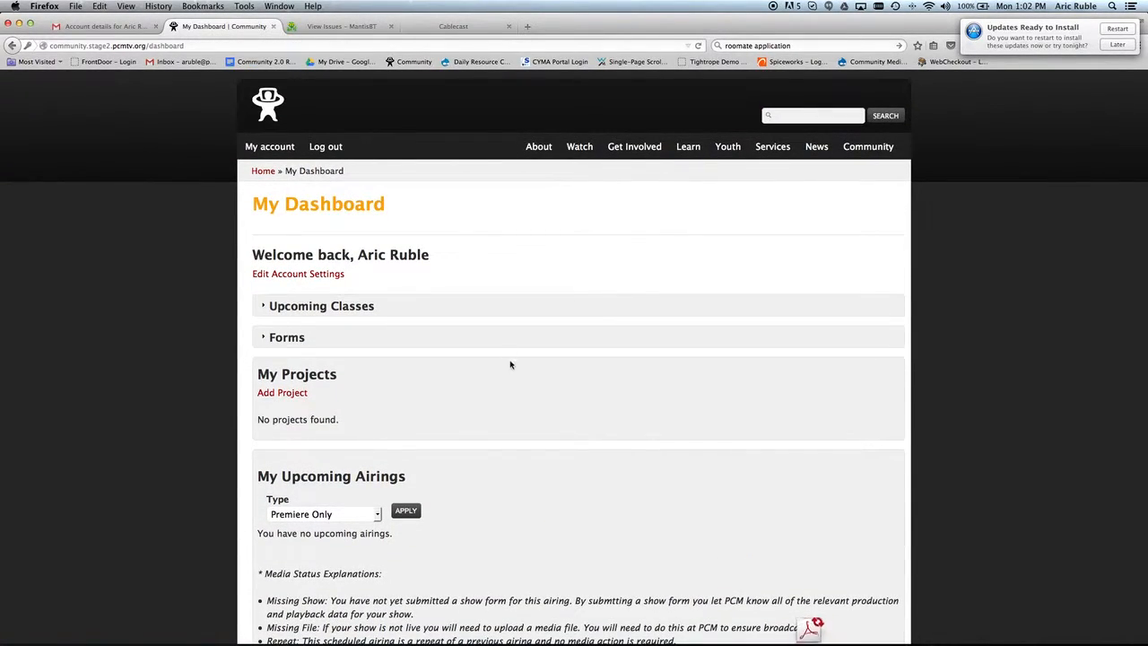
Start a new project titled 'test for aric'.
click(300, 398)
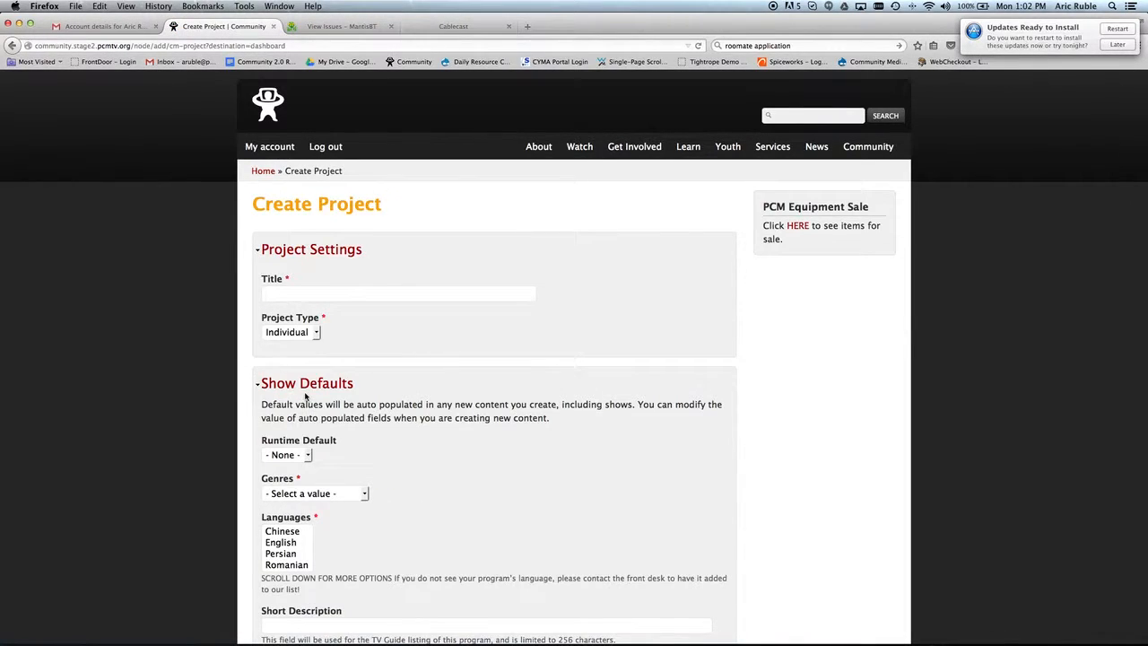
click(347, 297)
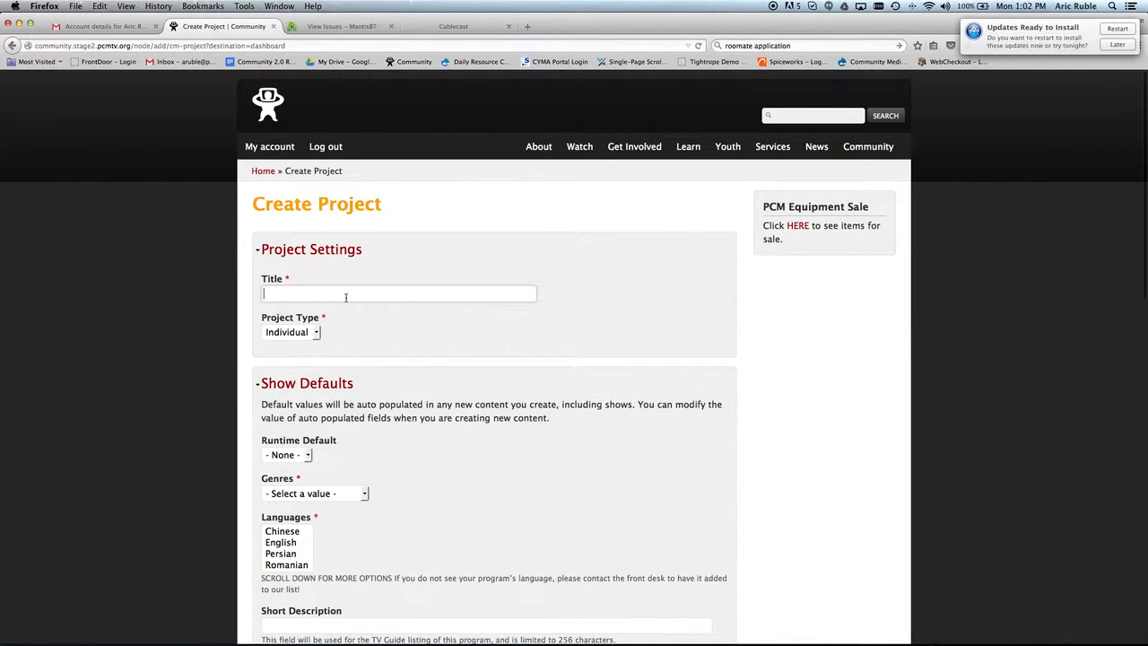
text(test)
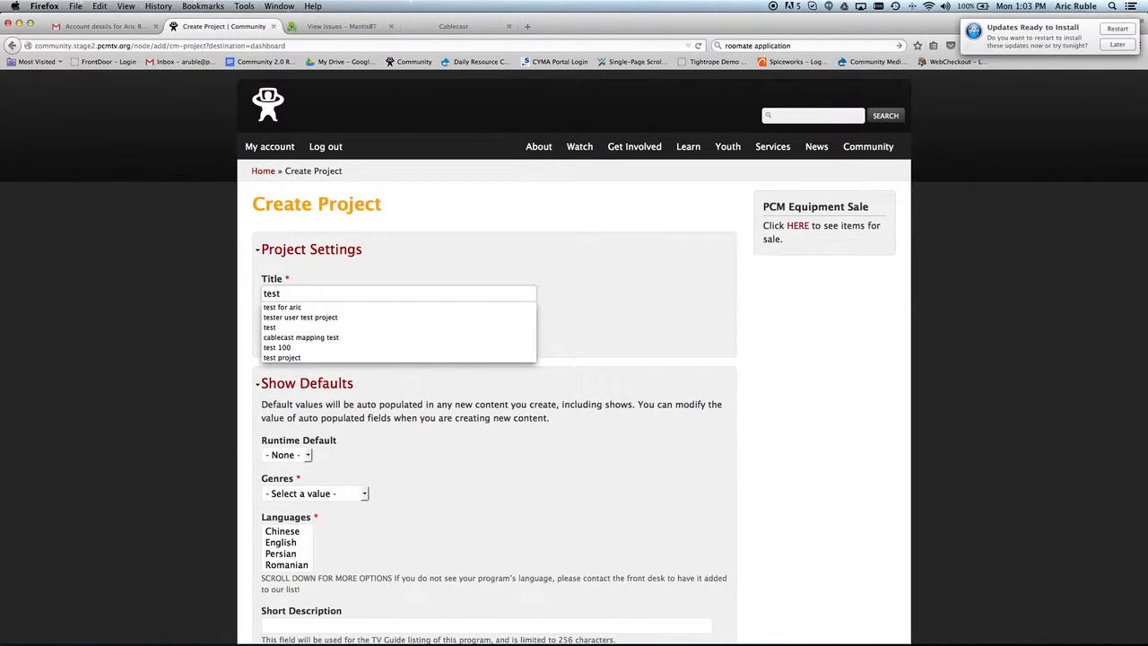
click(350, 307)
click(337, 330)
Set the project's default runtime to 28:30 and genre to Community Info.
scroll(350, 330, down, 4)
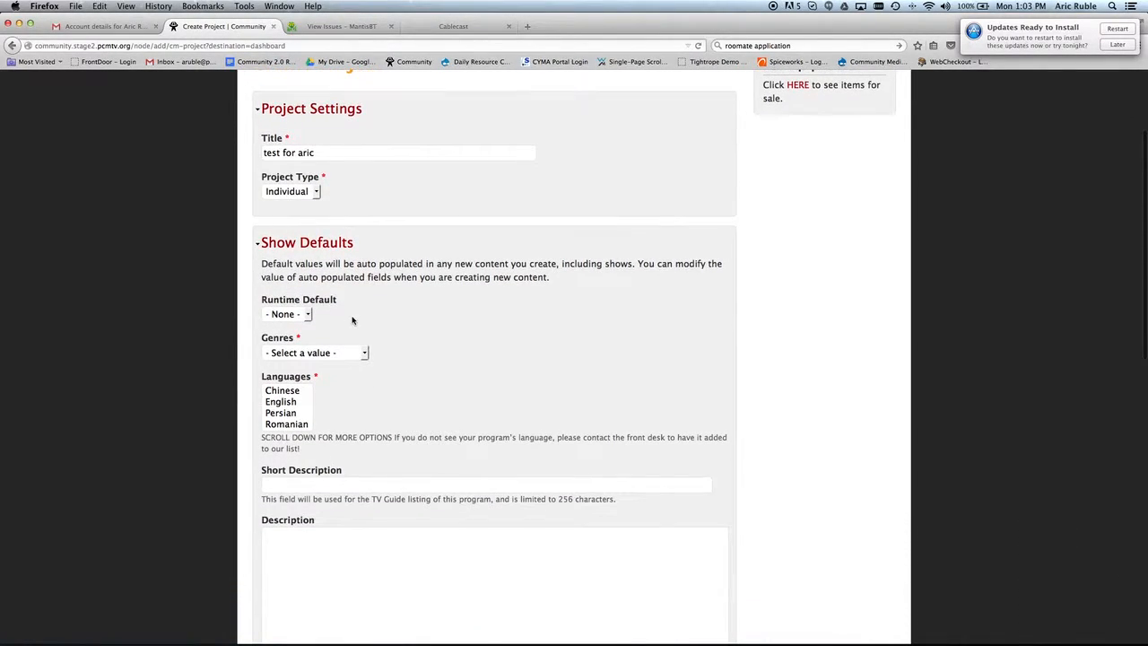
click(308, 315)
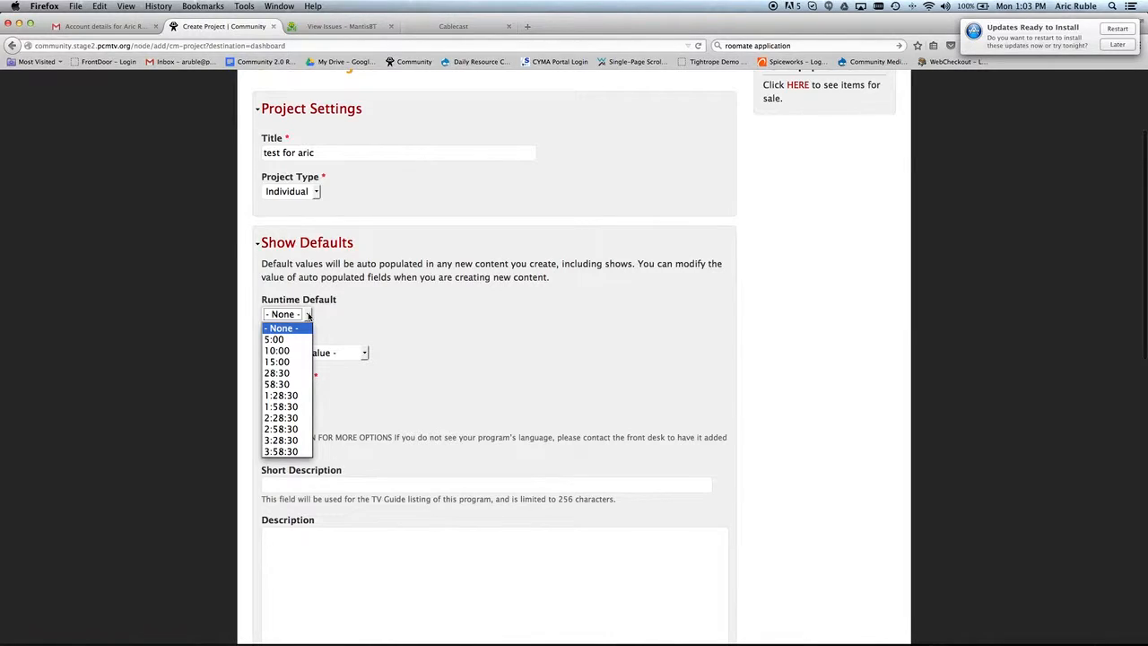
click(301, 373)
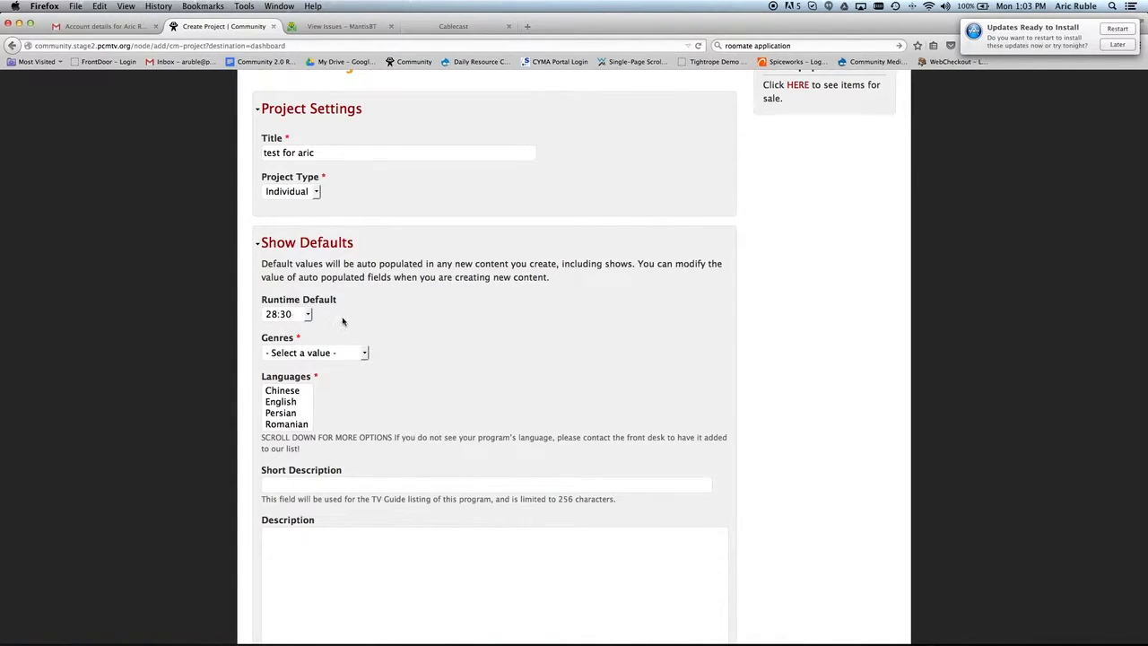
click(359, 355)
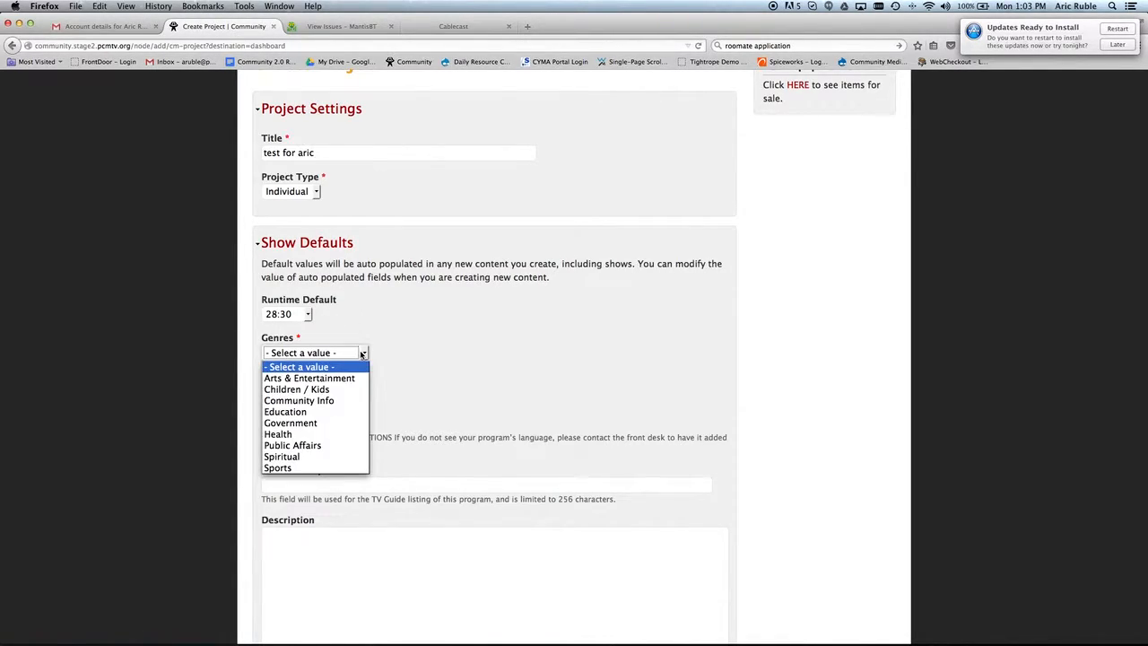
click(357, 401)
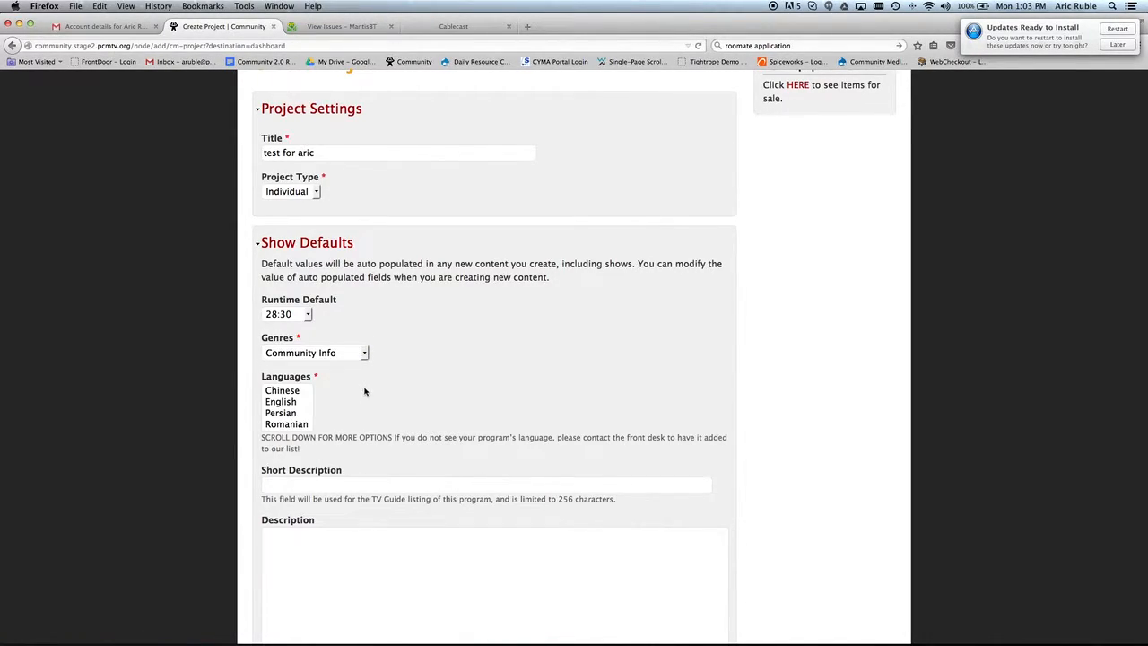
Choose English as the language and 'TEST OF SHORT DESCRIPTION' as the short description.
scroll(365, 391, down, 2)
click(299, 332)
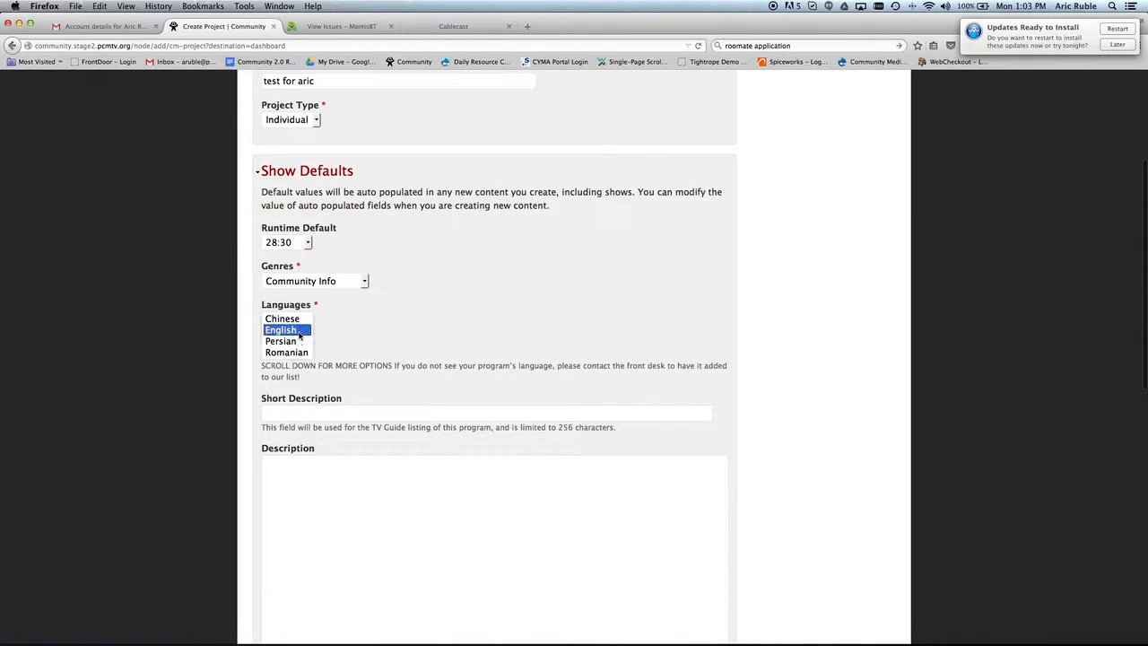
click(374, 338)
scroll(374, 337, down, 3)
click(362, 302)
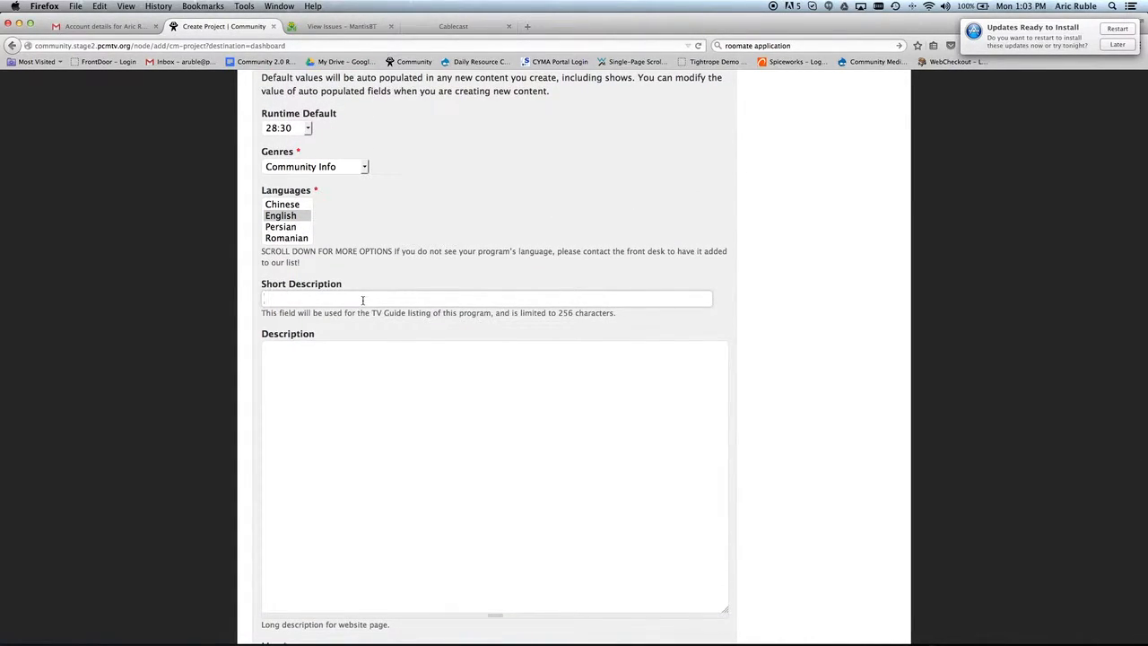
text(test of)
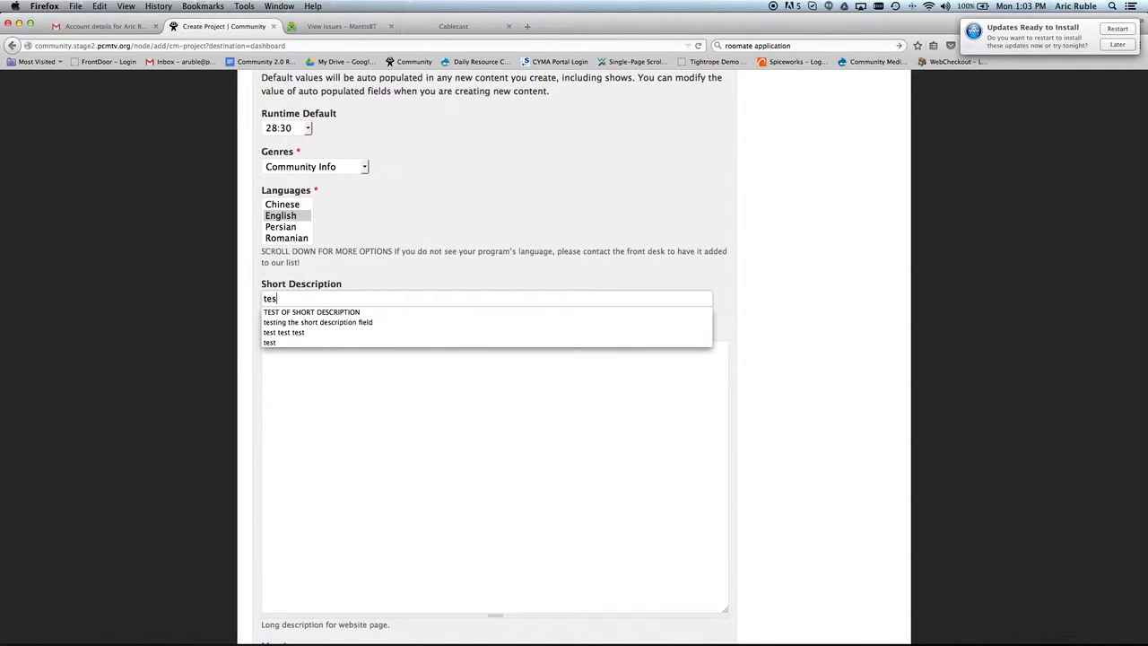
click(368, 313)
click(340, 366)
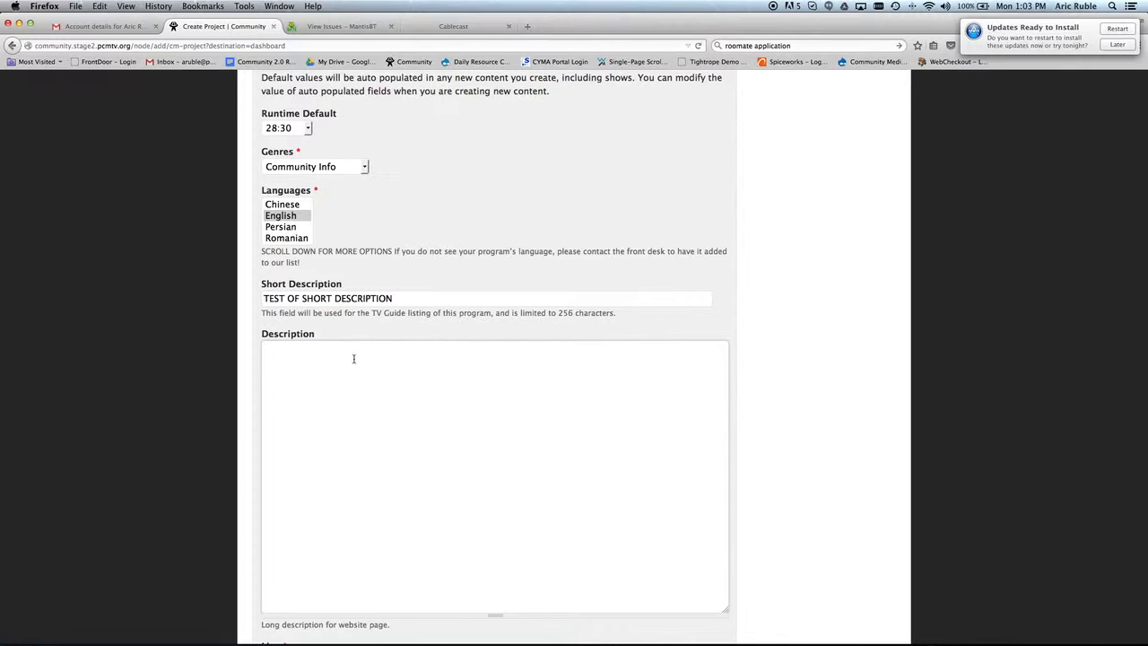
Enter 'test test test' as the project's long description.
scroll(355, 360, down, 3)
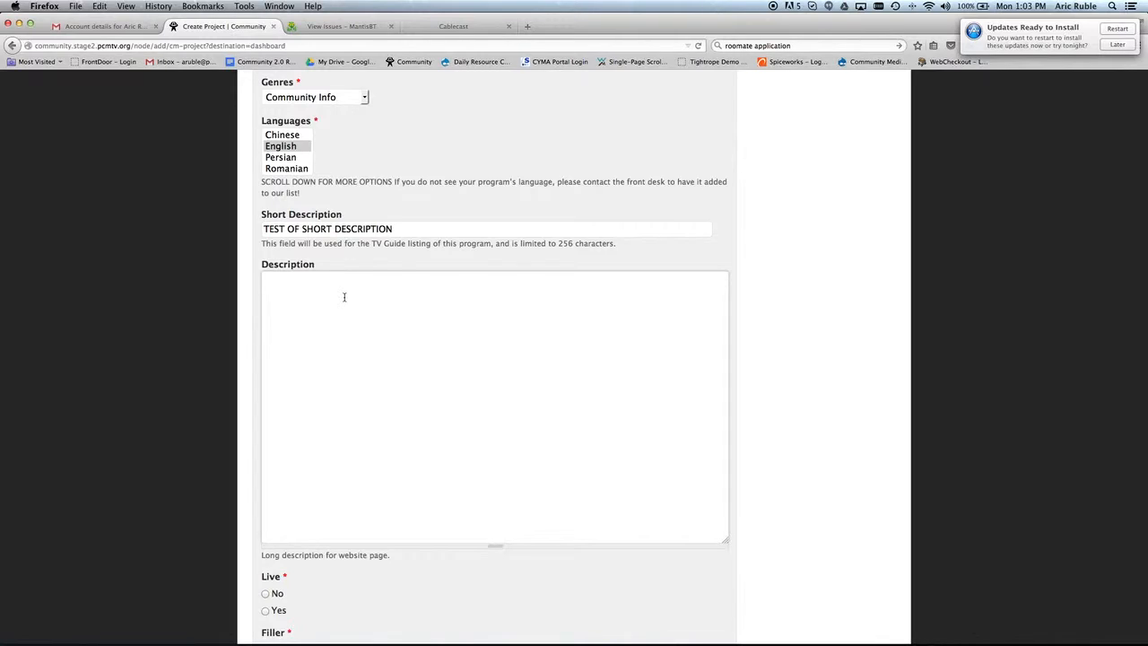
text(test test test)
scroll(346, 307, down, 7)
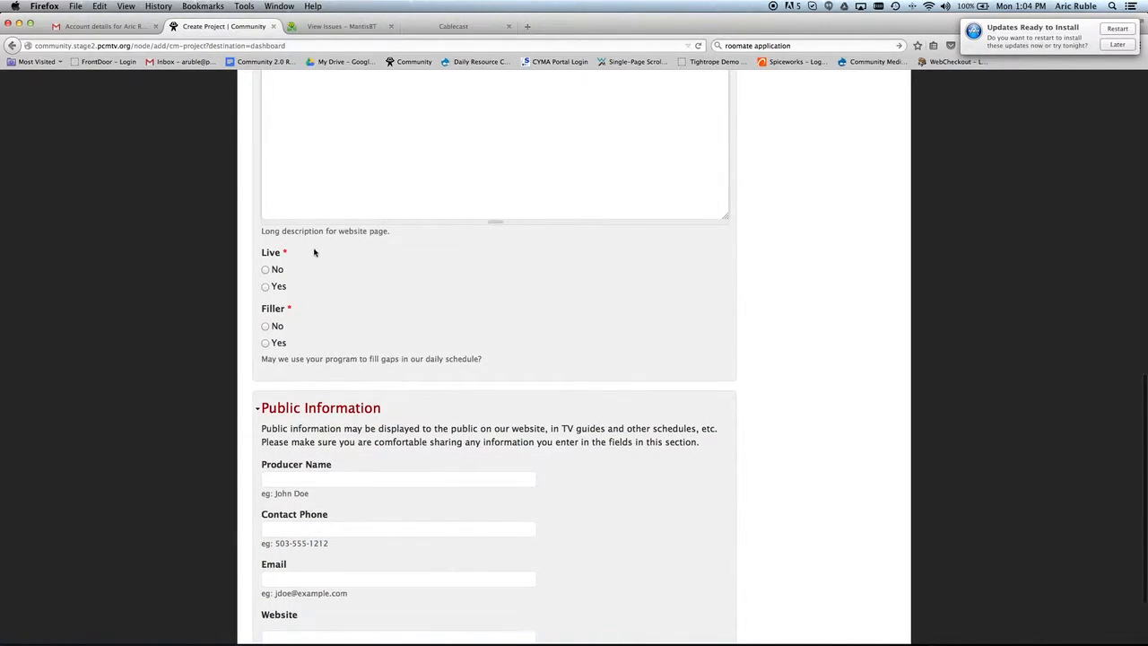
Set Live to No and Filler to Yes, then save the project.
click(267, 271)
scroll(307, 283, down, 2)
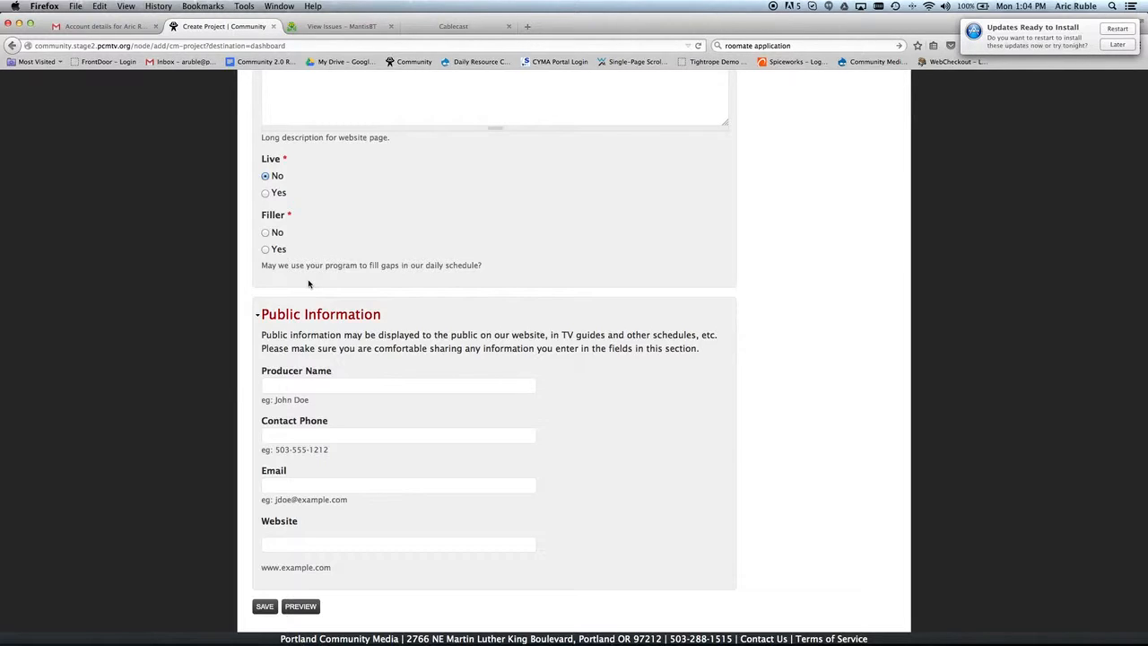
click(266, 250)
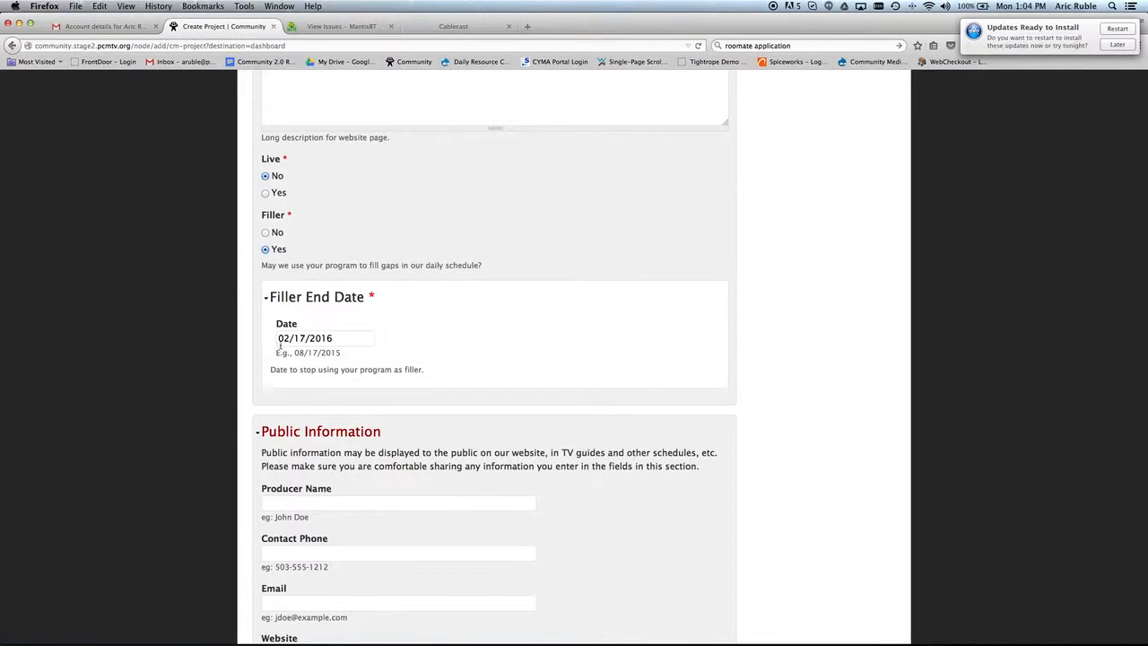
scroll(360, 335, down, 3)
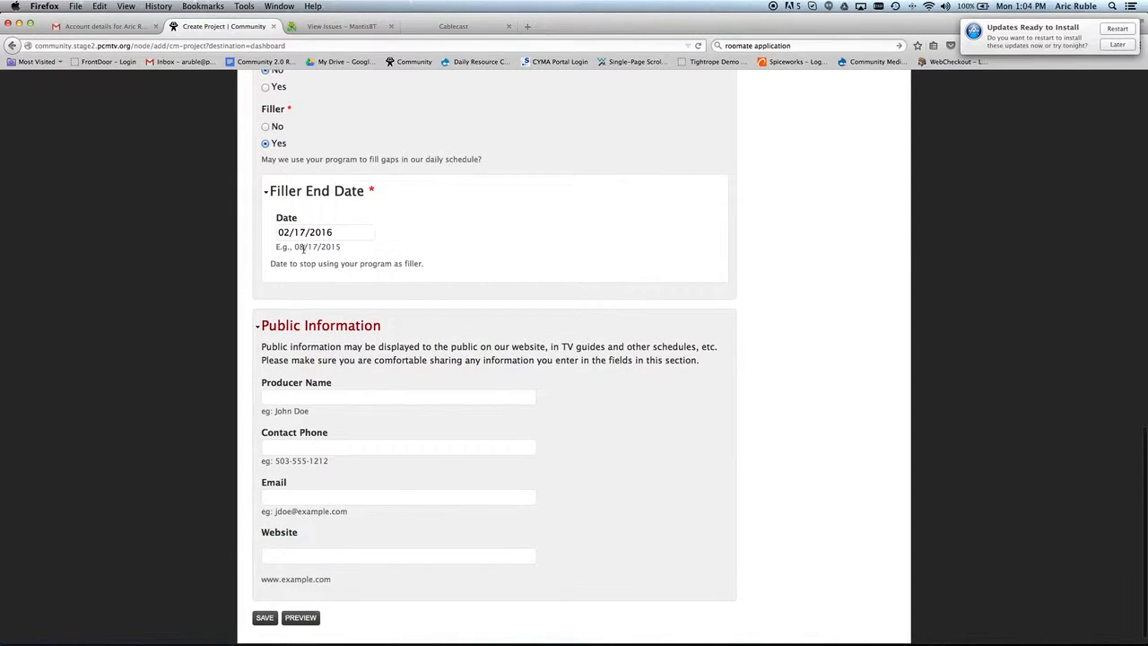
scroll(372, 254, down, 1)
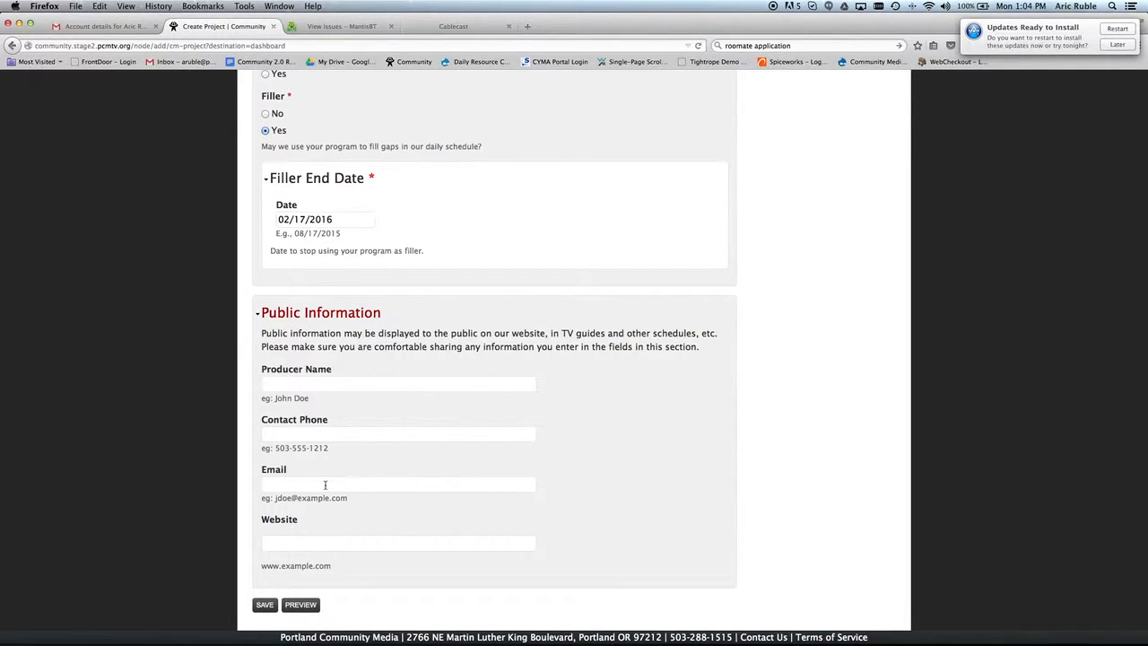
click(265, 606)
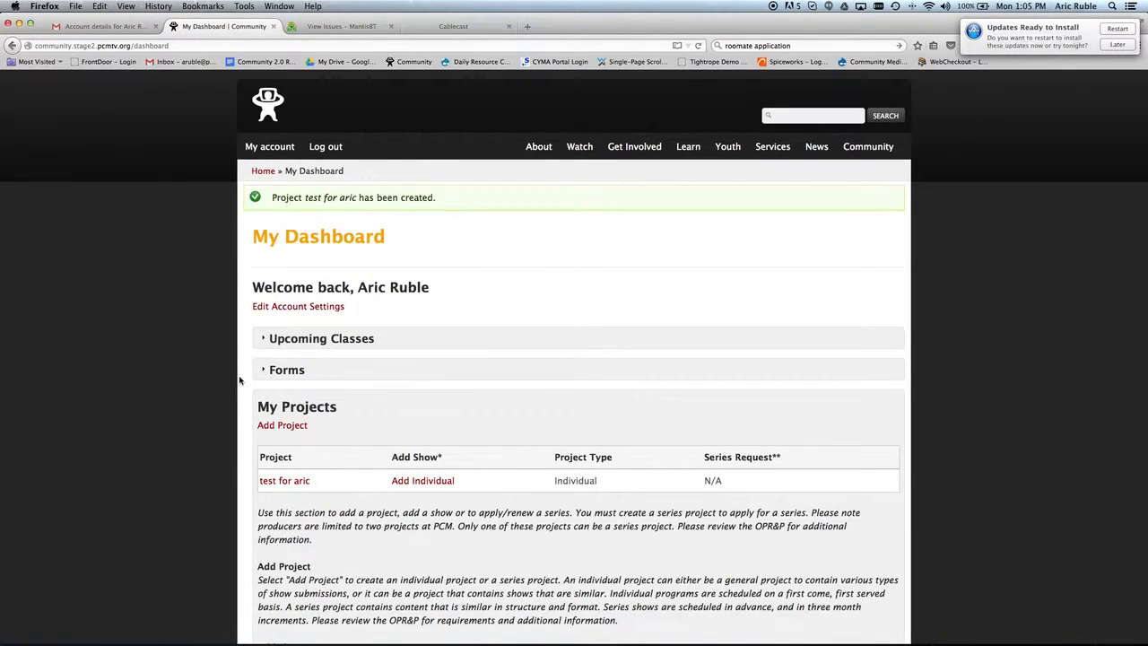
Scroll the dashboard to review 'test for aric' listed under My Projects as Individual.
scroll(240, 380, down, 2)
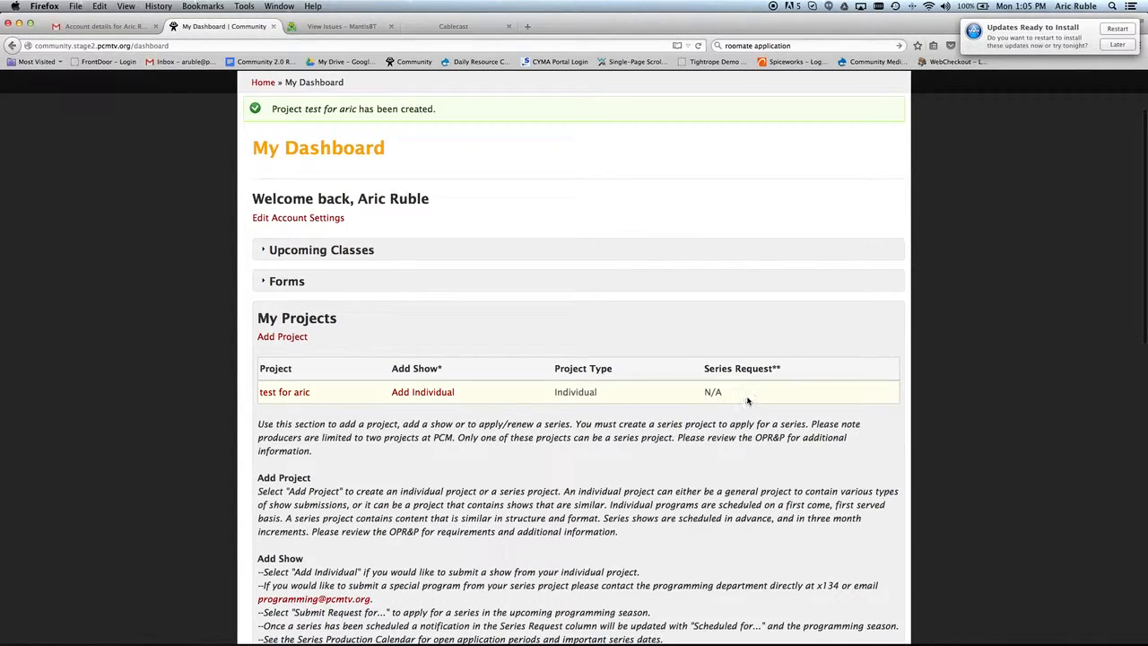
scroll(747, 401, down, 3)
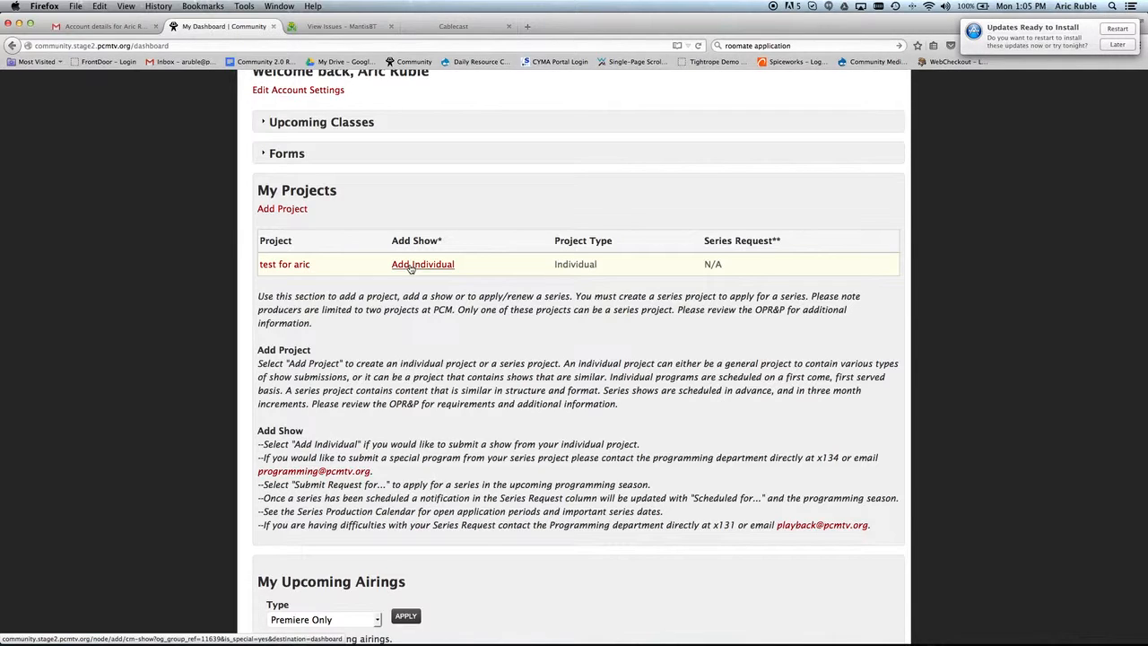
scroll(455, 337, down, 5)
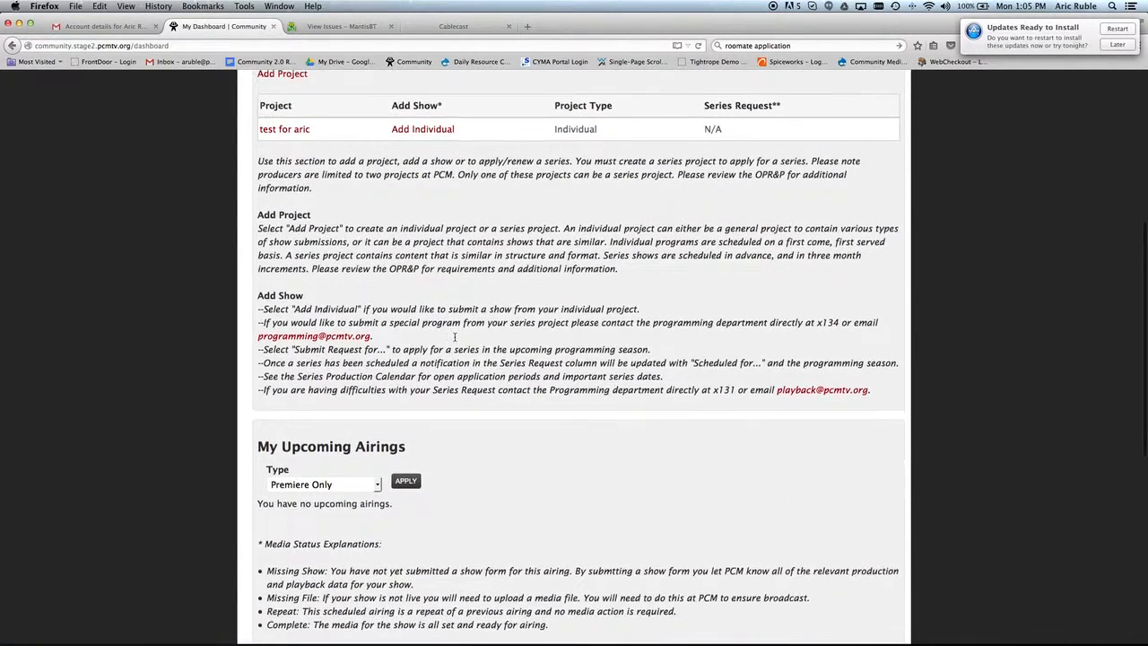
scroll(455, 337, up, 6)
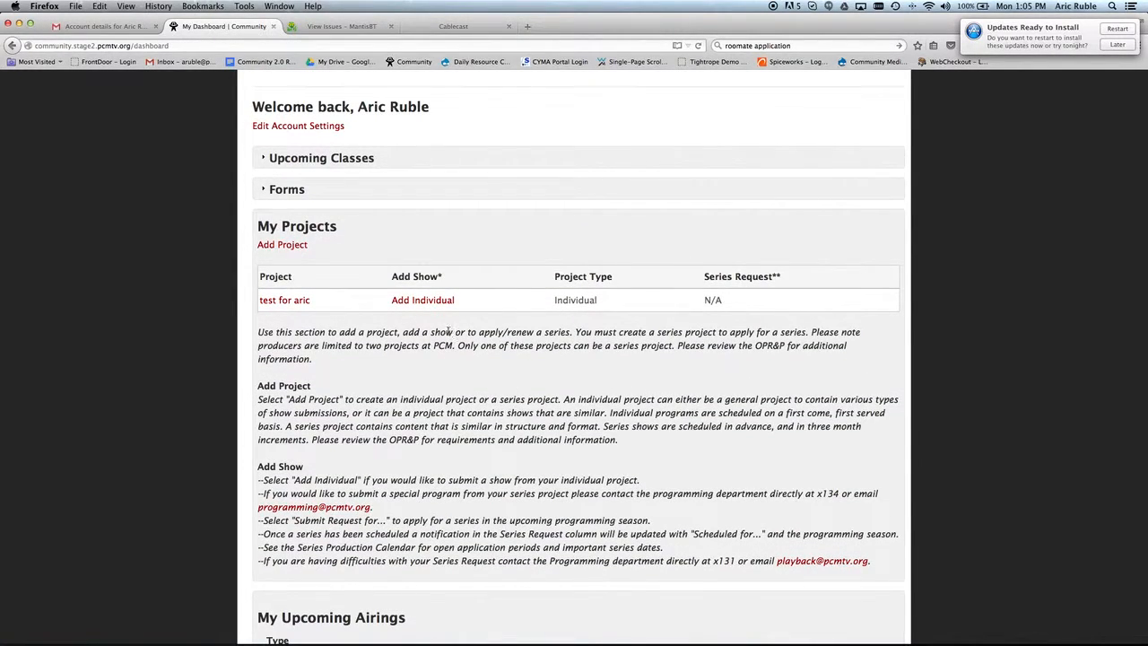
Add an individual show with title and TV Guide title 'test show'.
click(429, 302)
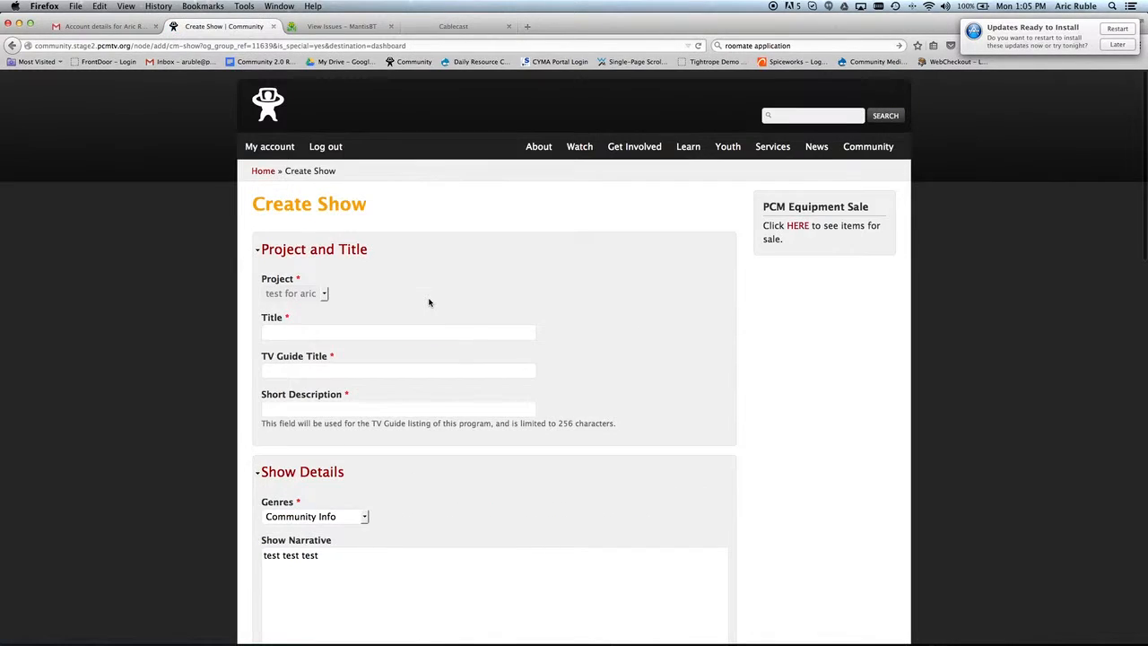
click(351, 329)
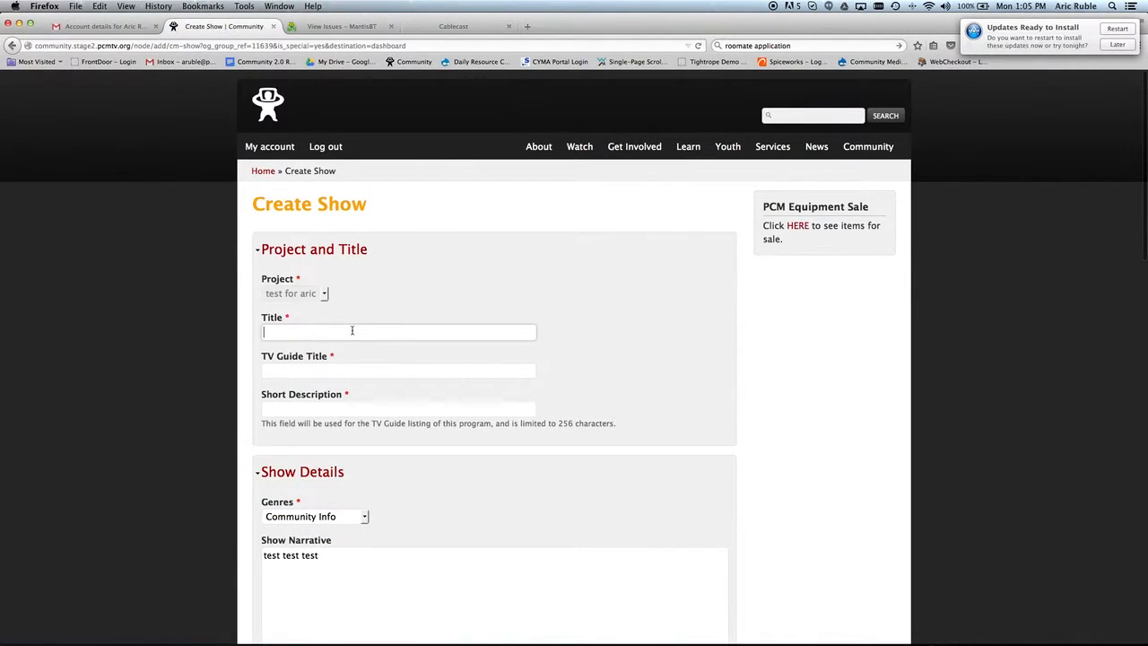
text(test show)
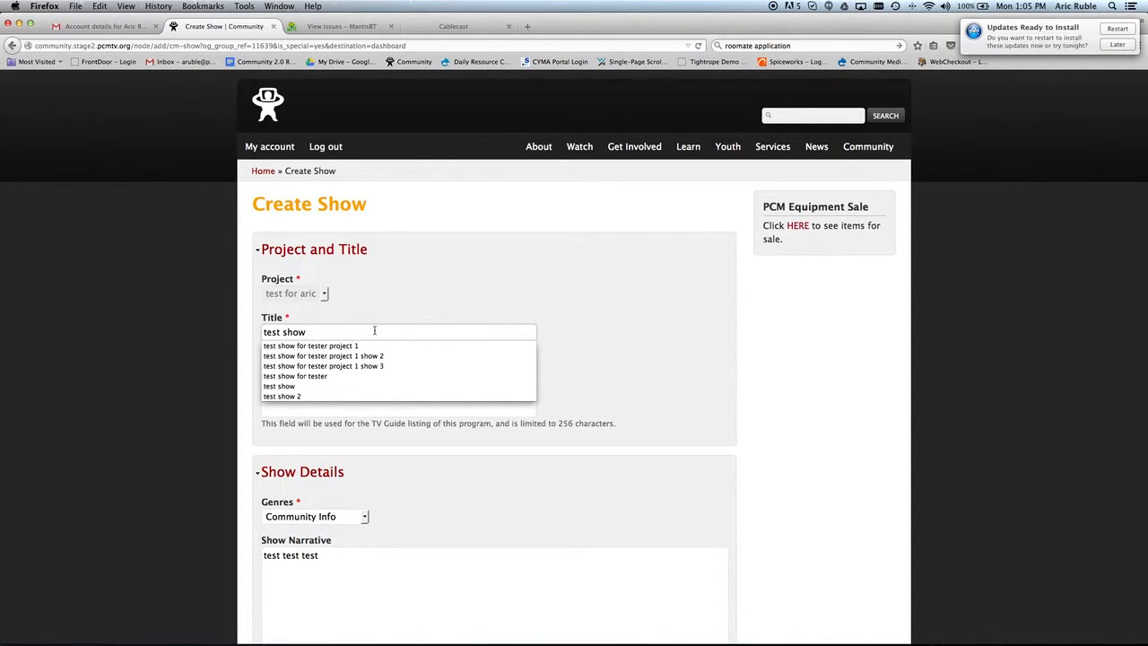
key(super+a)
click(306, 371)
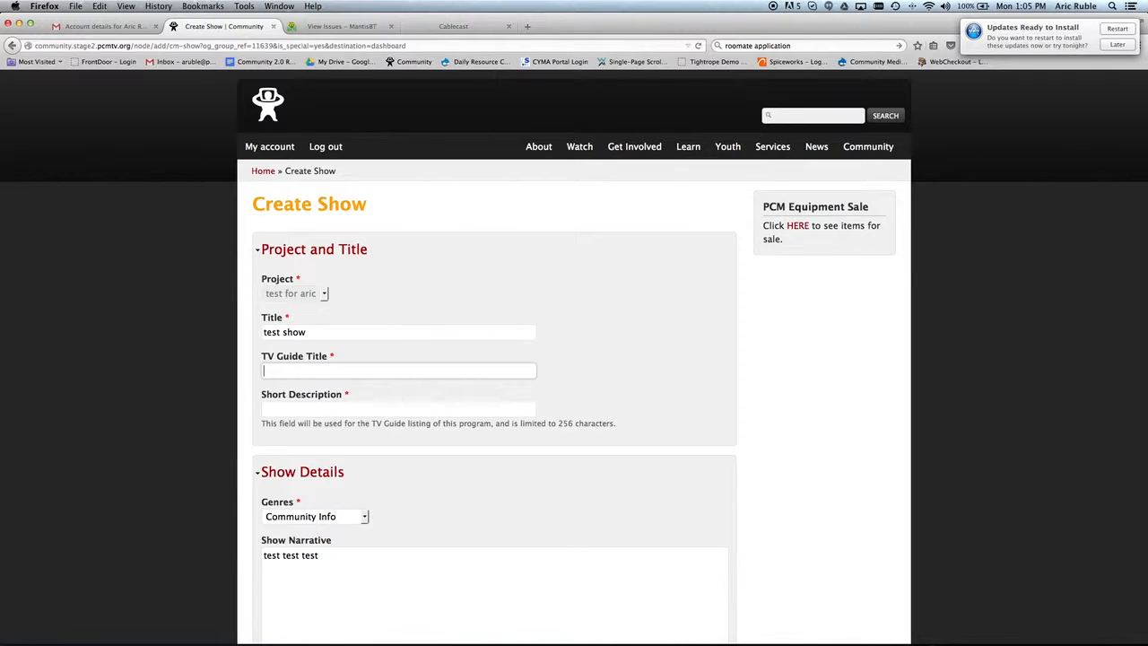
text(test)
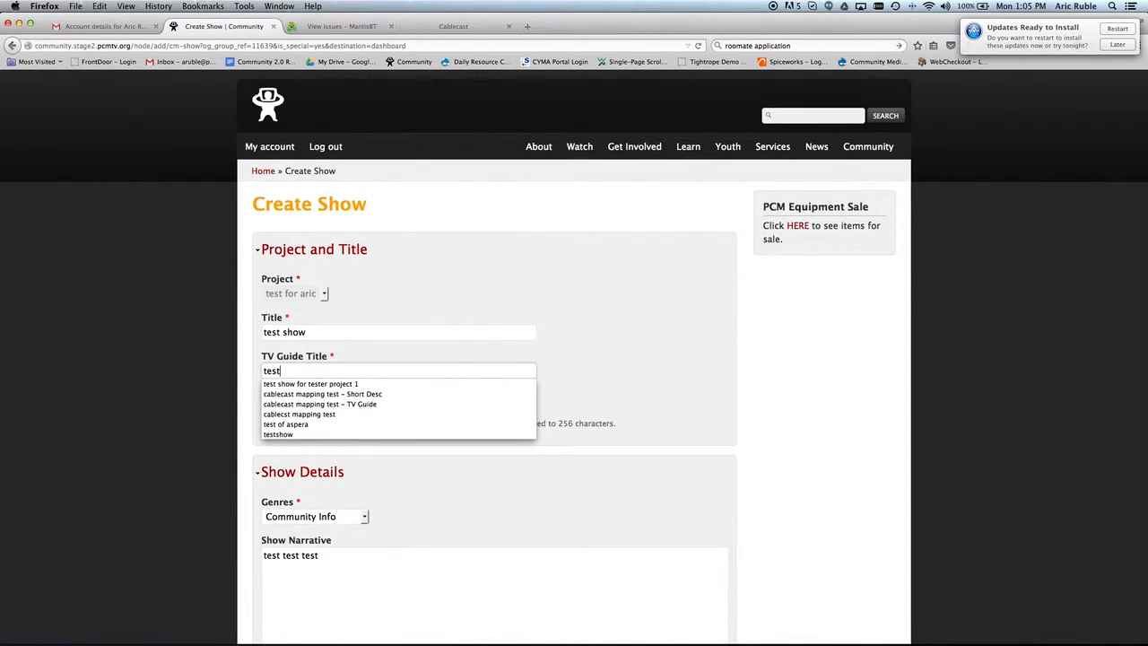
text( show)
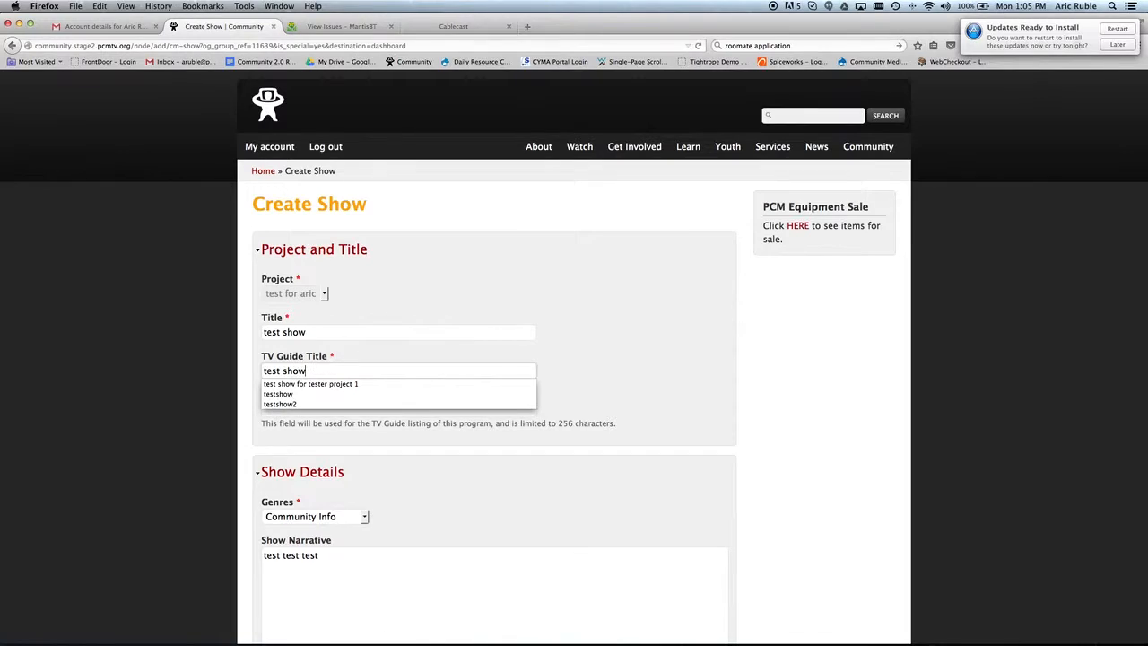
Pick 'TEST OF SHORT DESCRIPTION' as the show's short description.
click(356, 357)
click(311, 411)
click(312, 411)
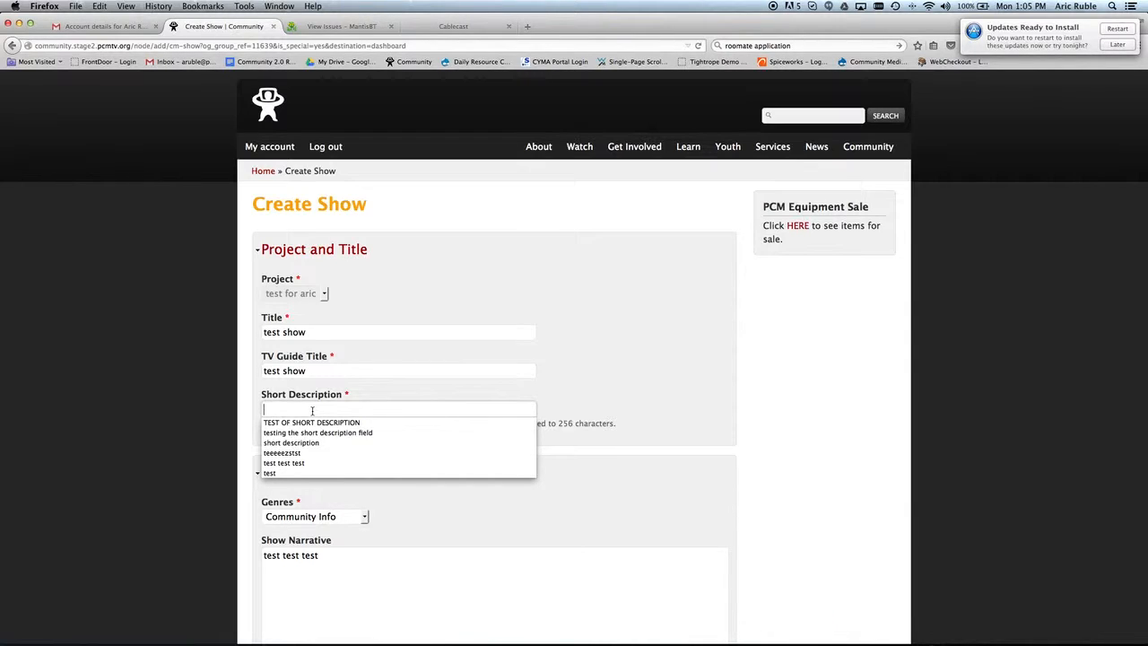
text(test)
click(324, 410)
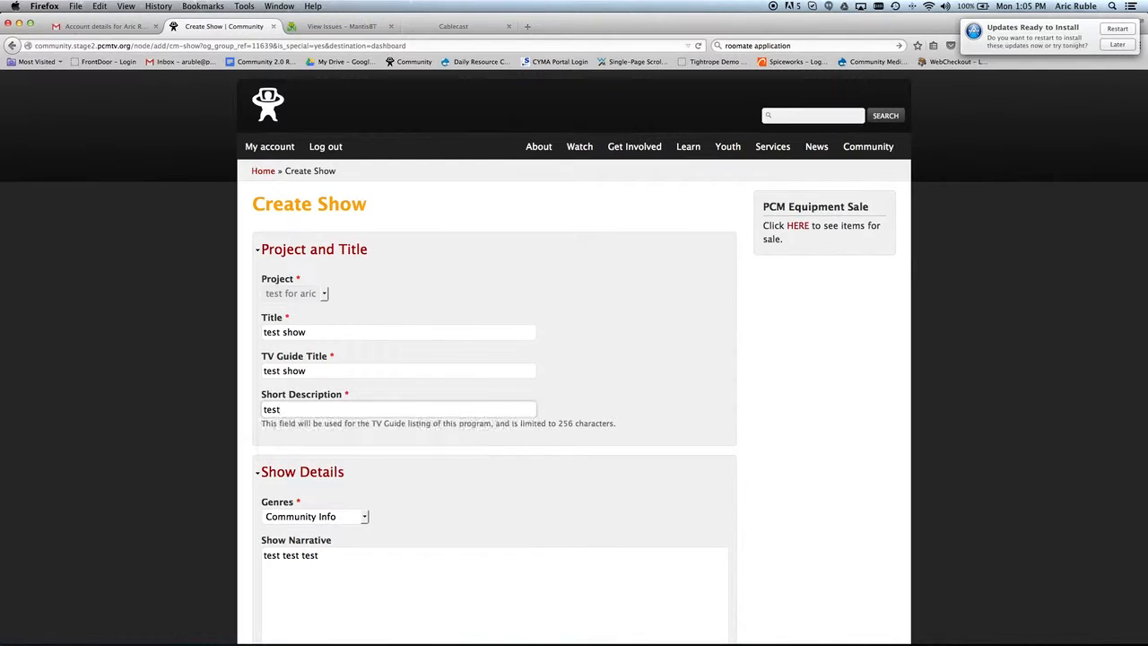
click(324, 410)
click(325, 422)
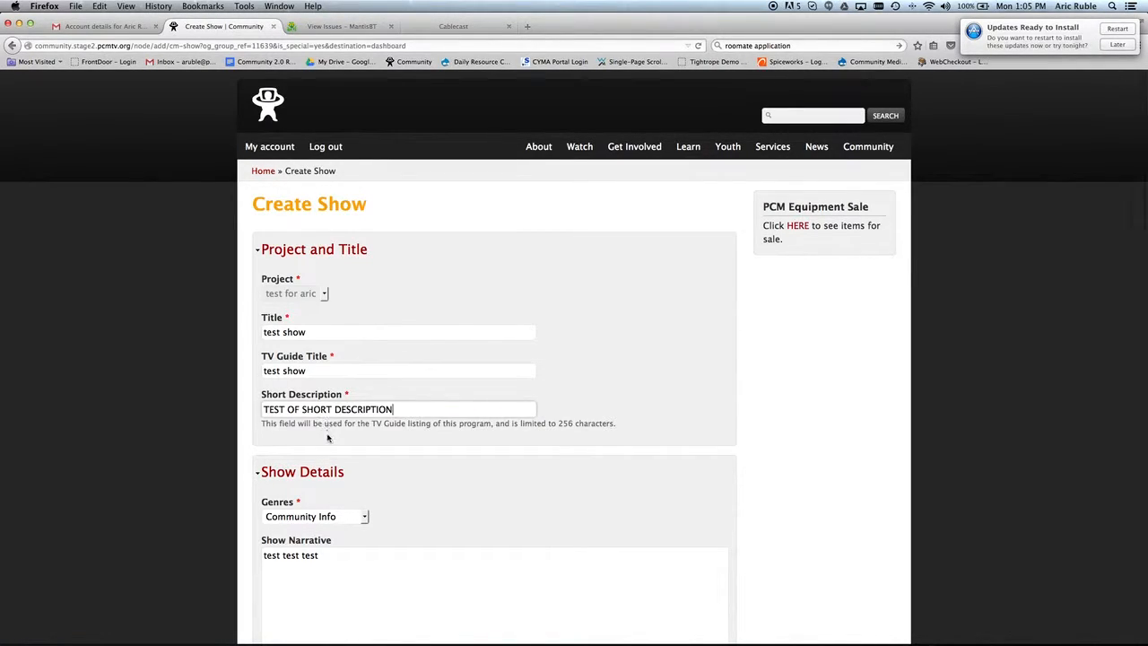
Set the preferred playback to Weekdays in the Afternoon.
scroll(332, 441, down, 4)
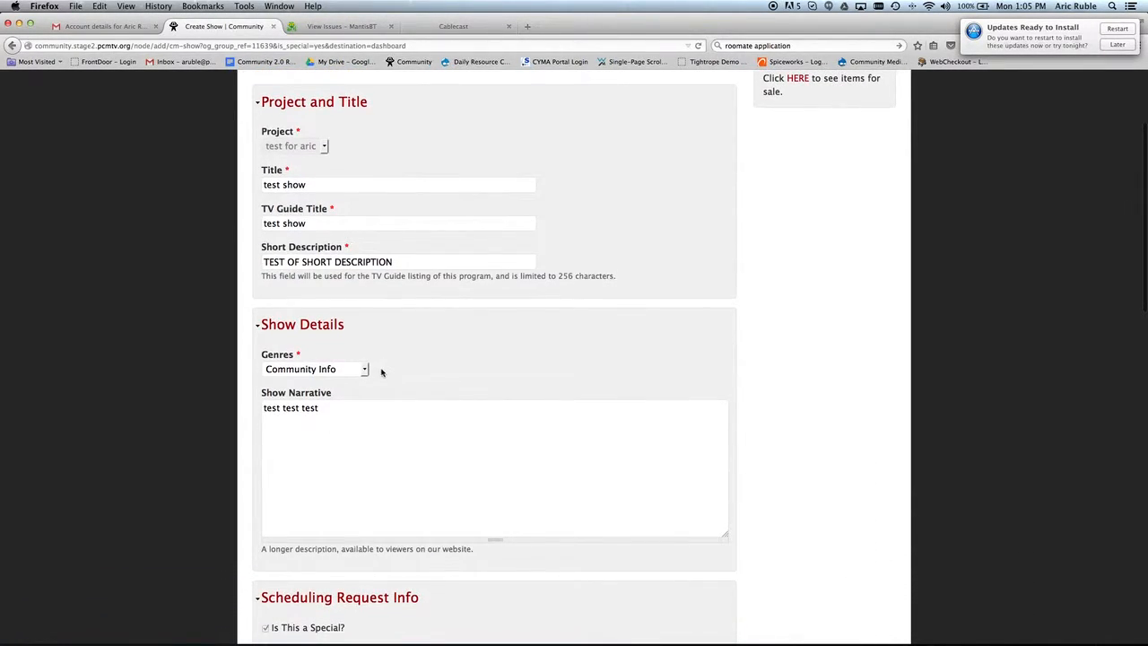
scroll(381, 368, down, 2)
scroll(382, 371, down, 1)
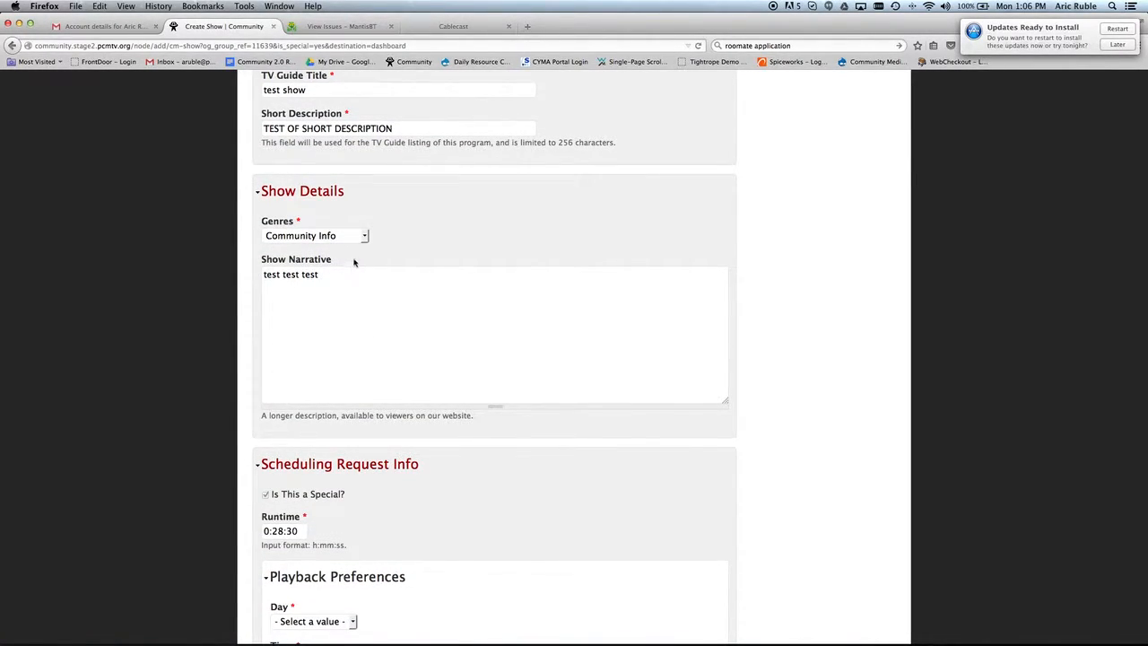
scroll(354, 258, down, 2)
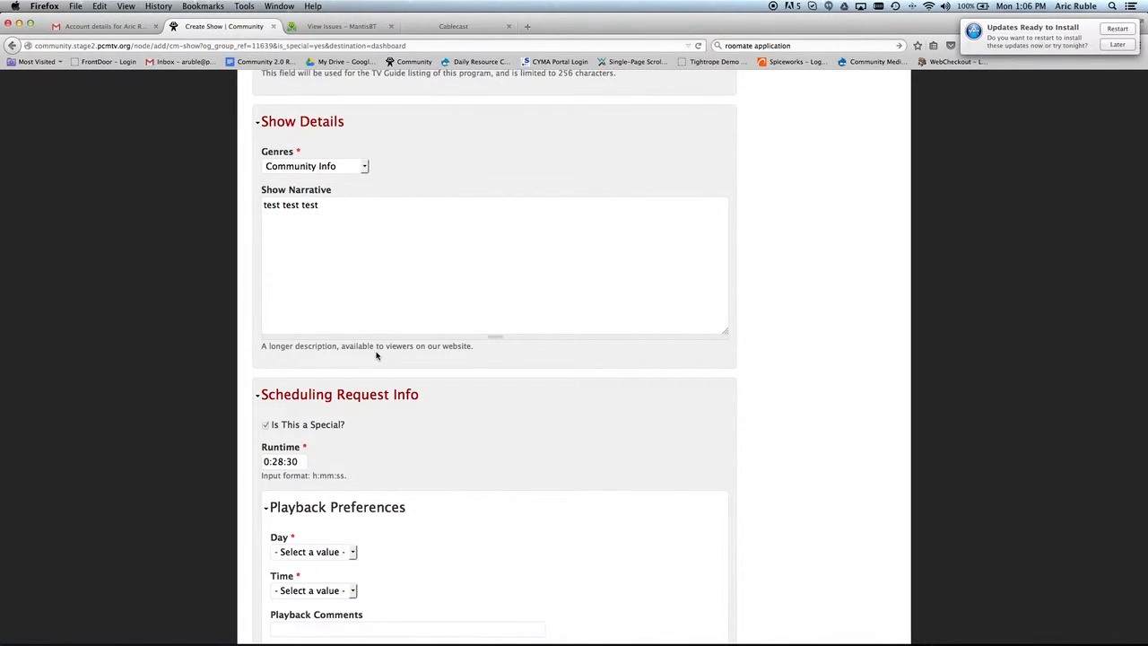
scroll(376, 356, down, 3)
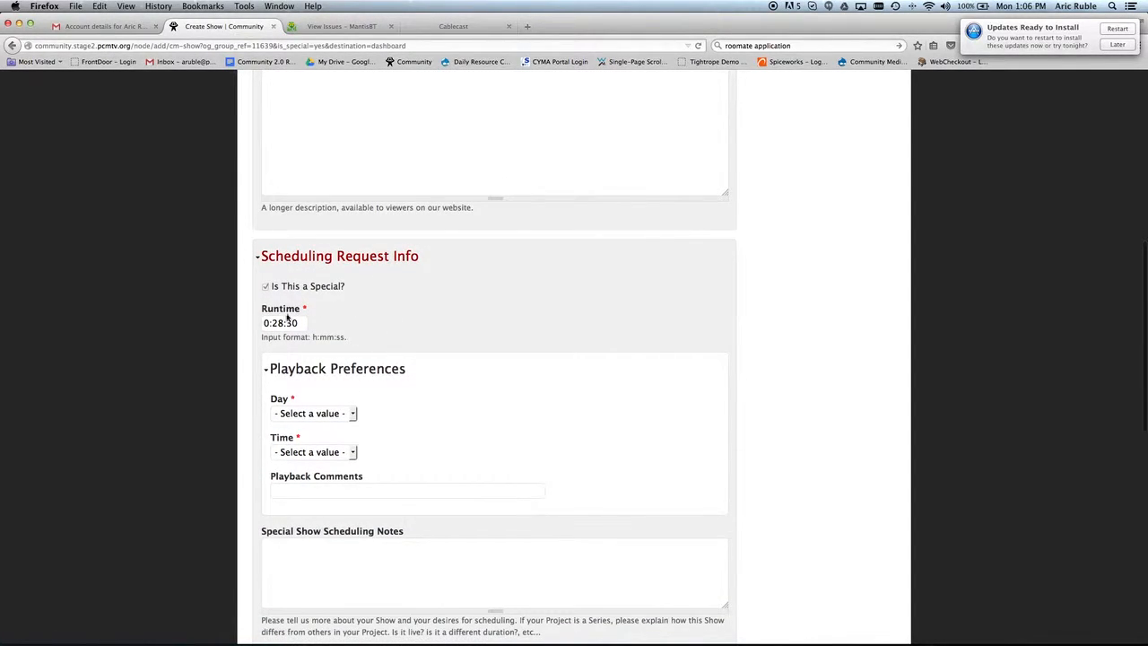
scroll(427, 318, down, 2)
scroll(427, 319, down, 2)
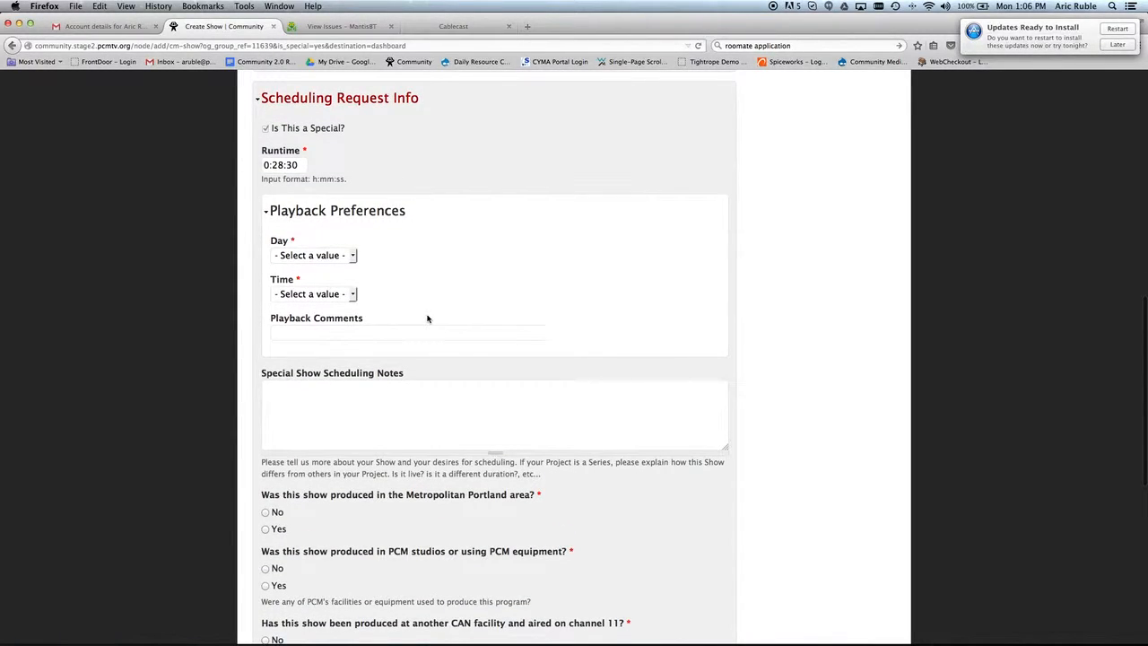
click(355, 257)
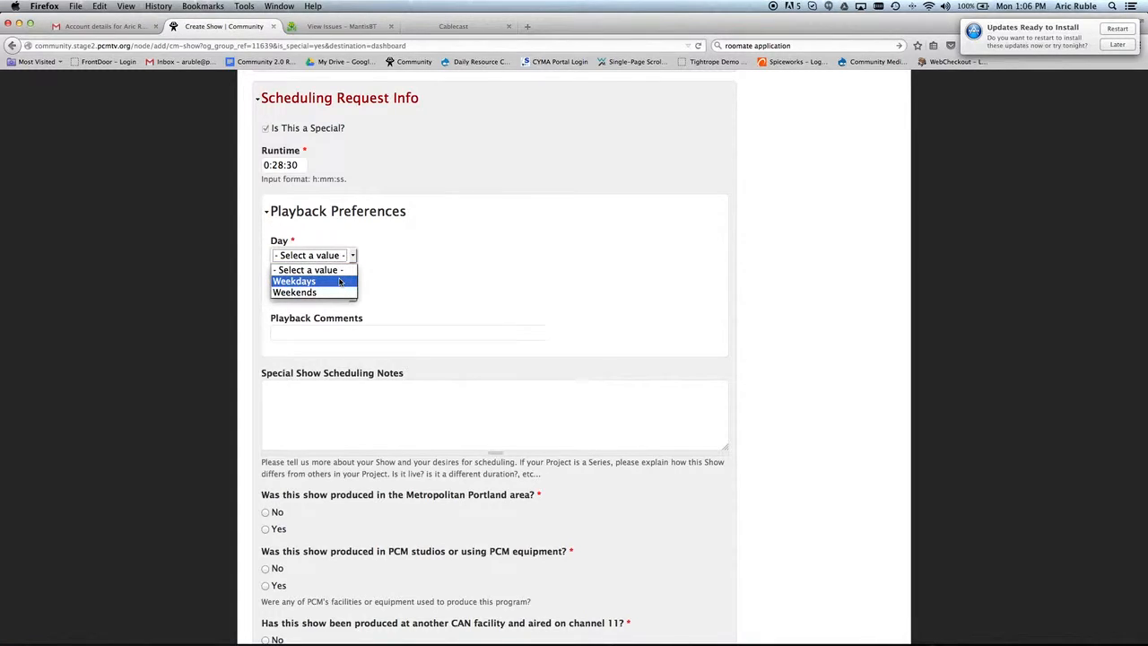
click(340, 283)
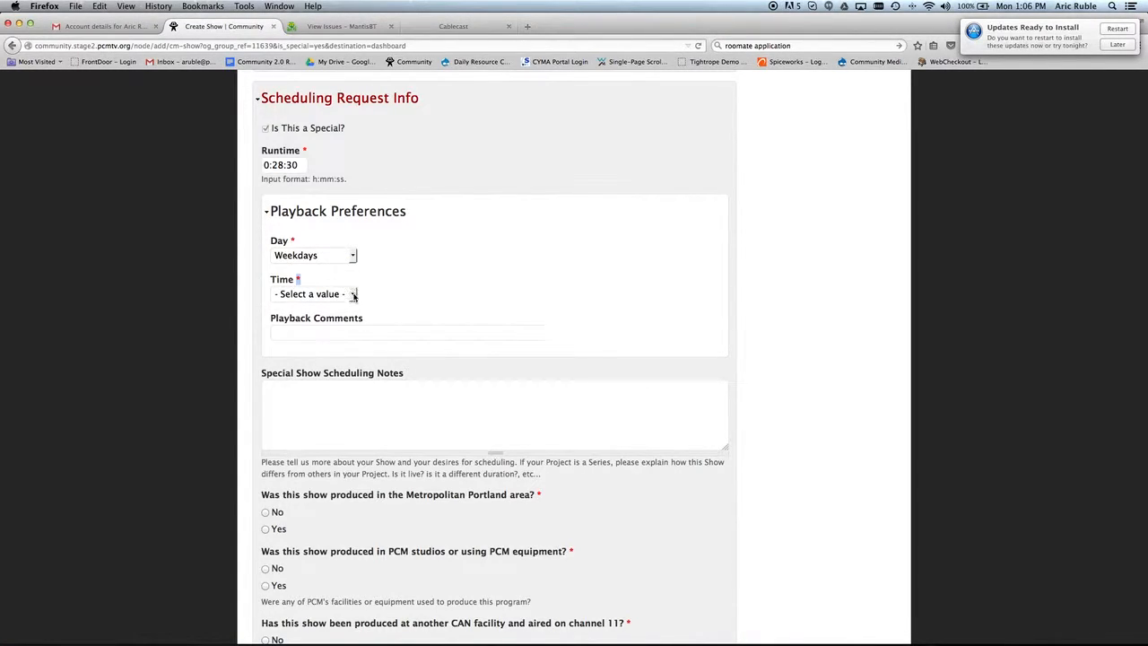
click(353, 296)
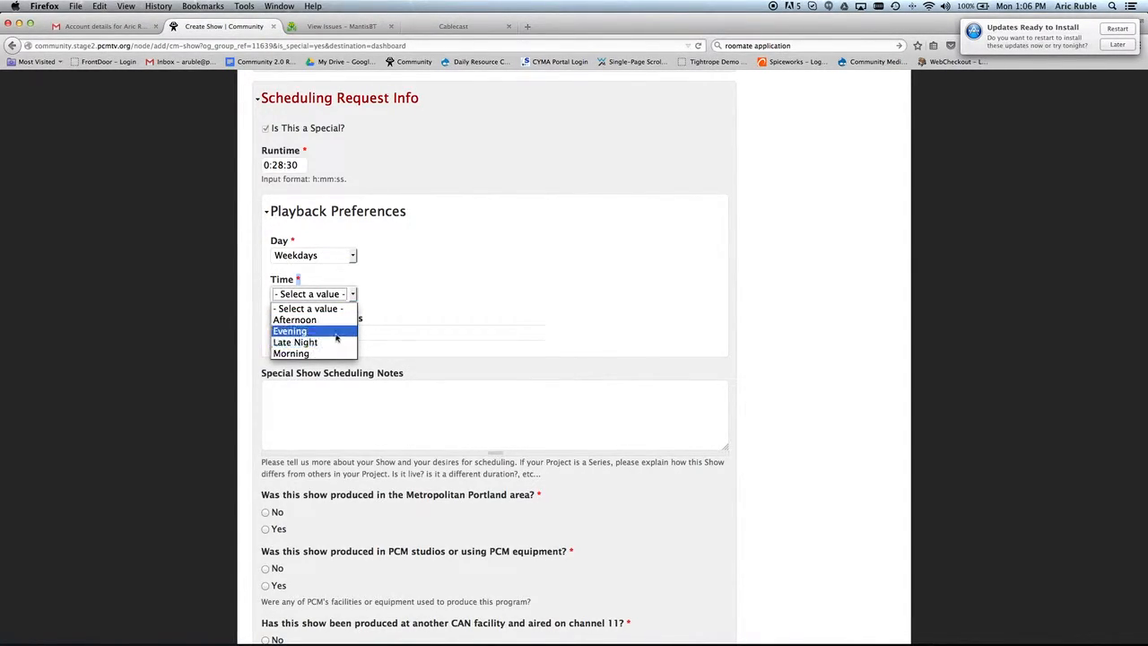
click(339, 319)
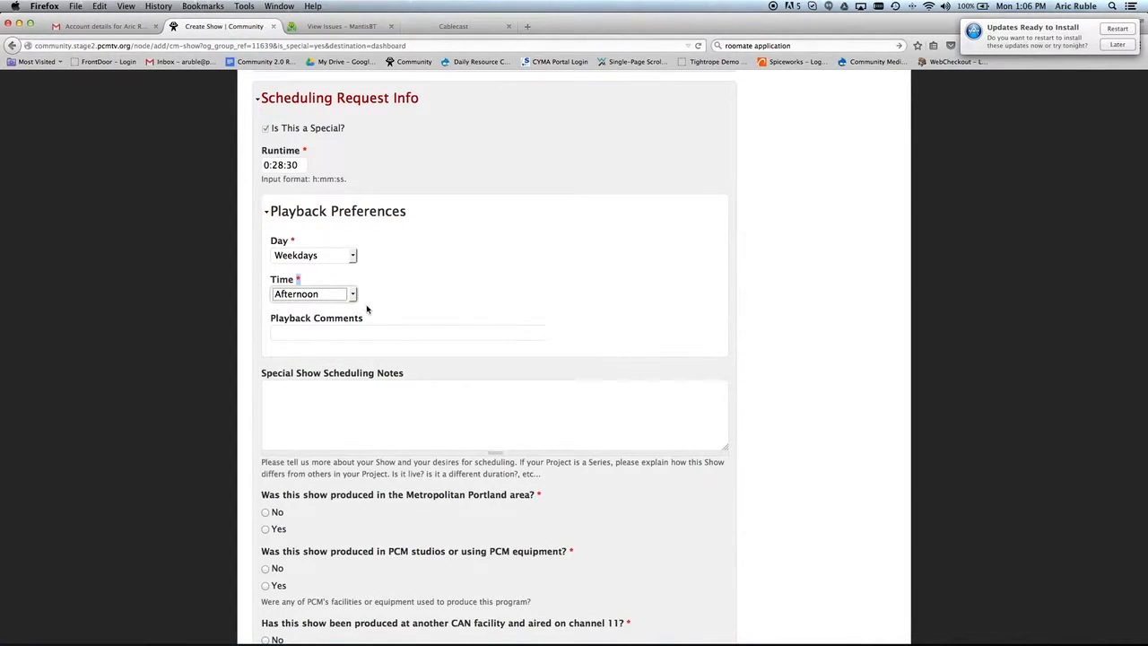
scroll(372, 307, down, 2)
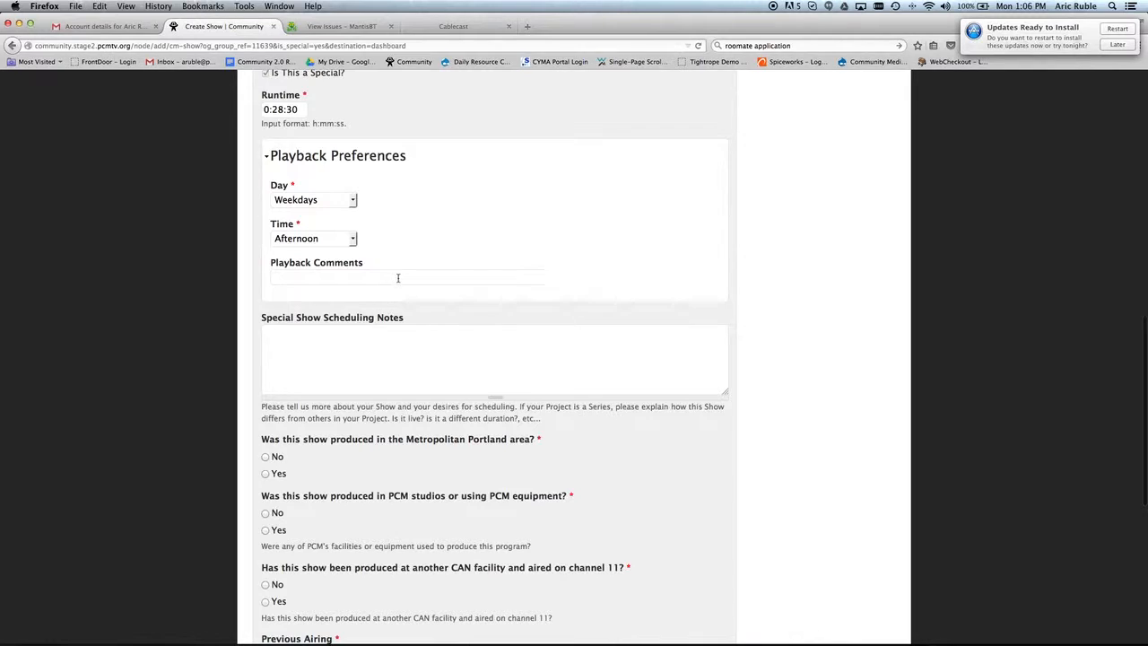
Answer Yes for Metropolitan Portland, Portland city limits, and PCM studios or equipment.
scroll(400, 278, down, 2)
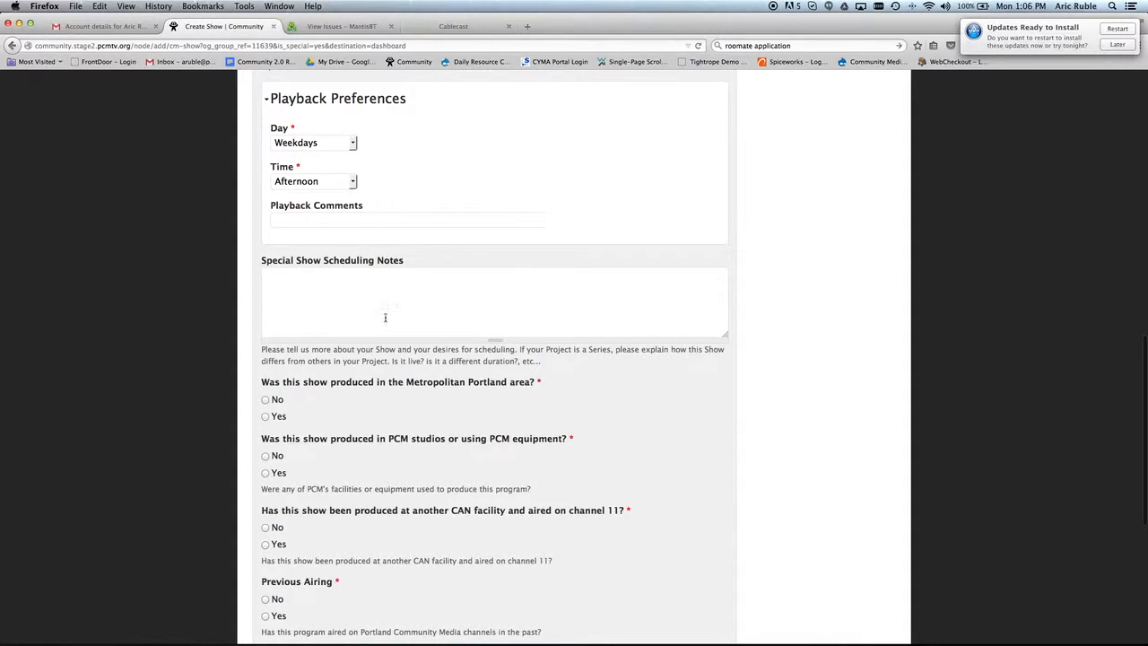
scroll(315, 305, down, 4)
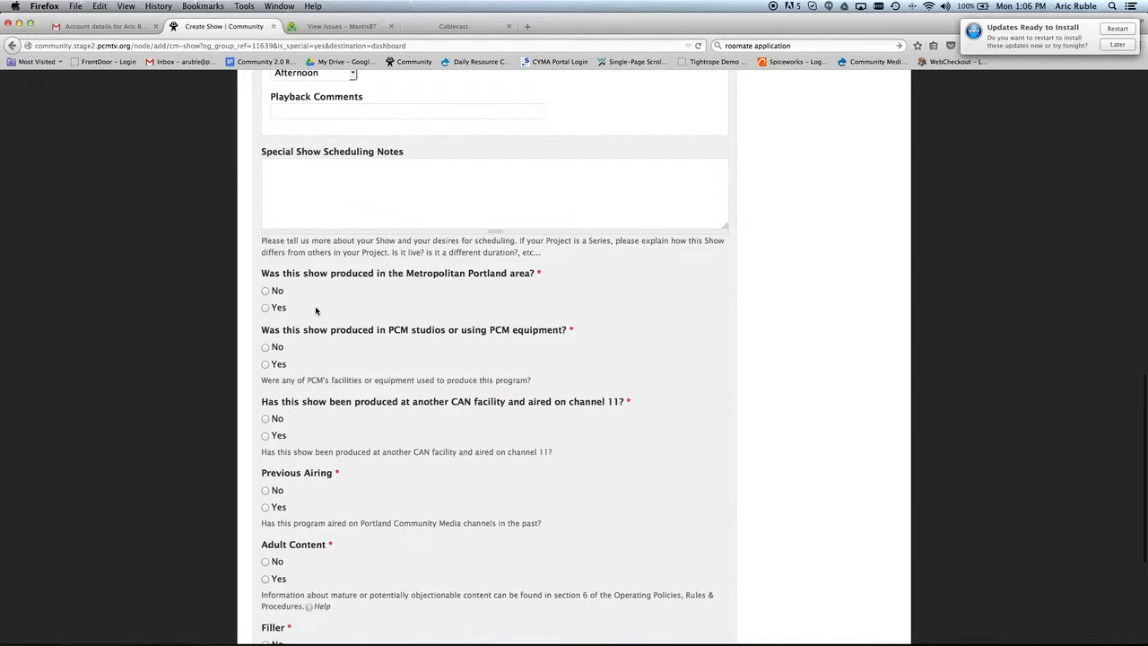
scroll(314, 292, down, 1)
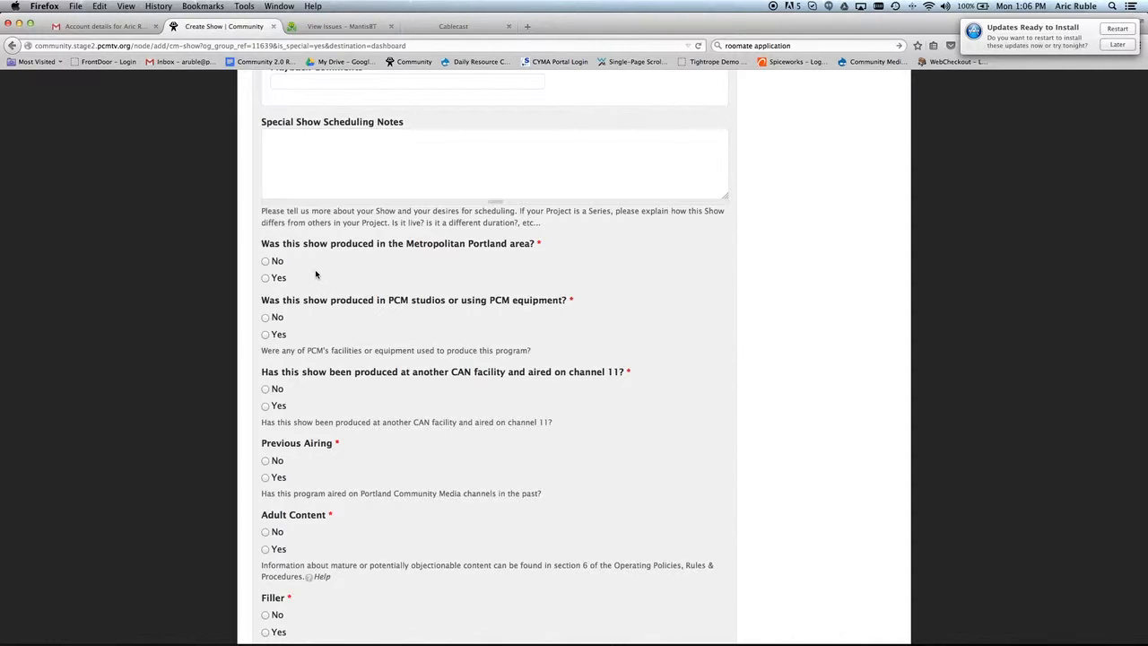
click(267, 277)
scroll(323, 278, down, 1)
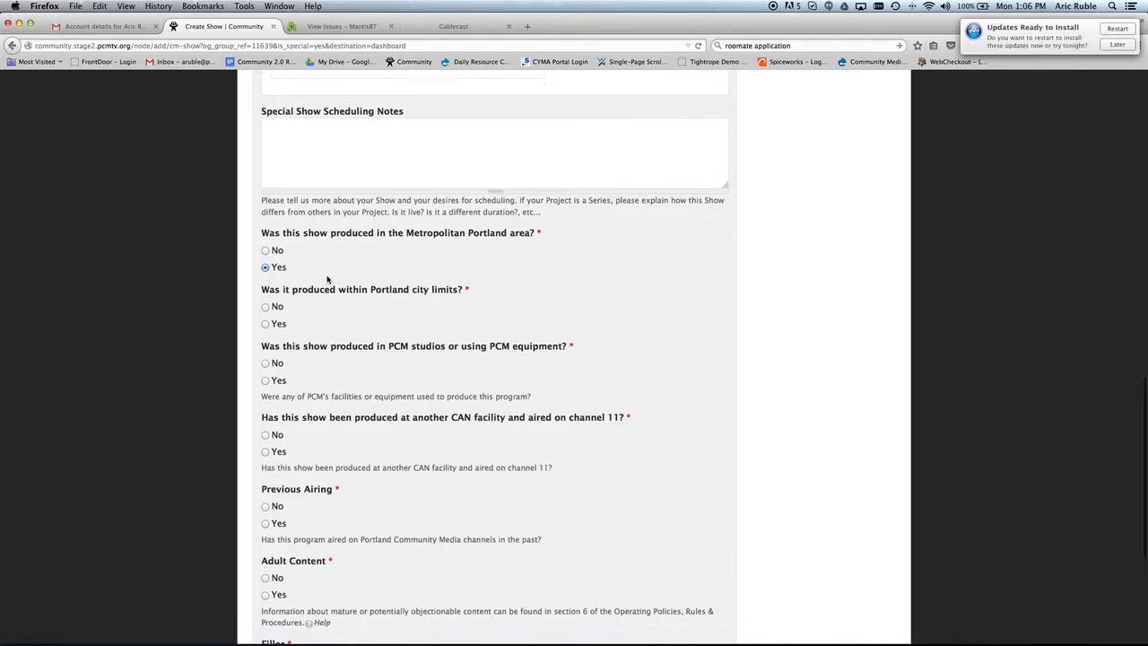
scroll(328, 279, down, 2)
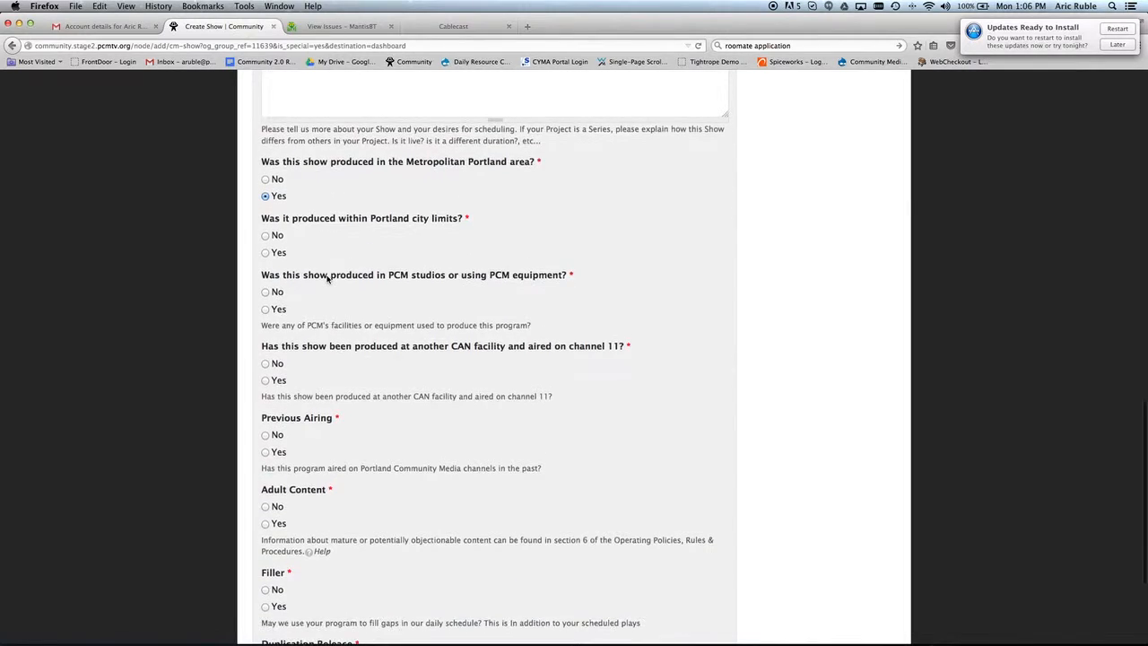
click(266, 253)
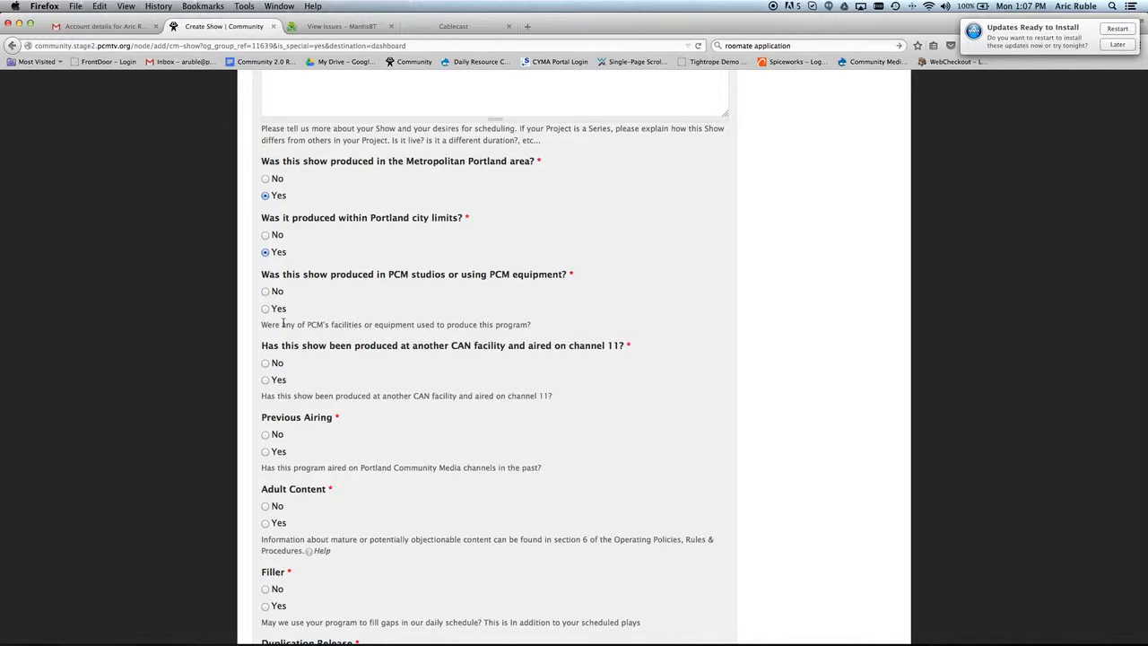
click(265, 310)
click(266, 310)
scroll(310, 299, down, 5)
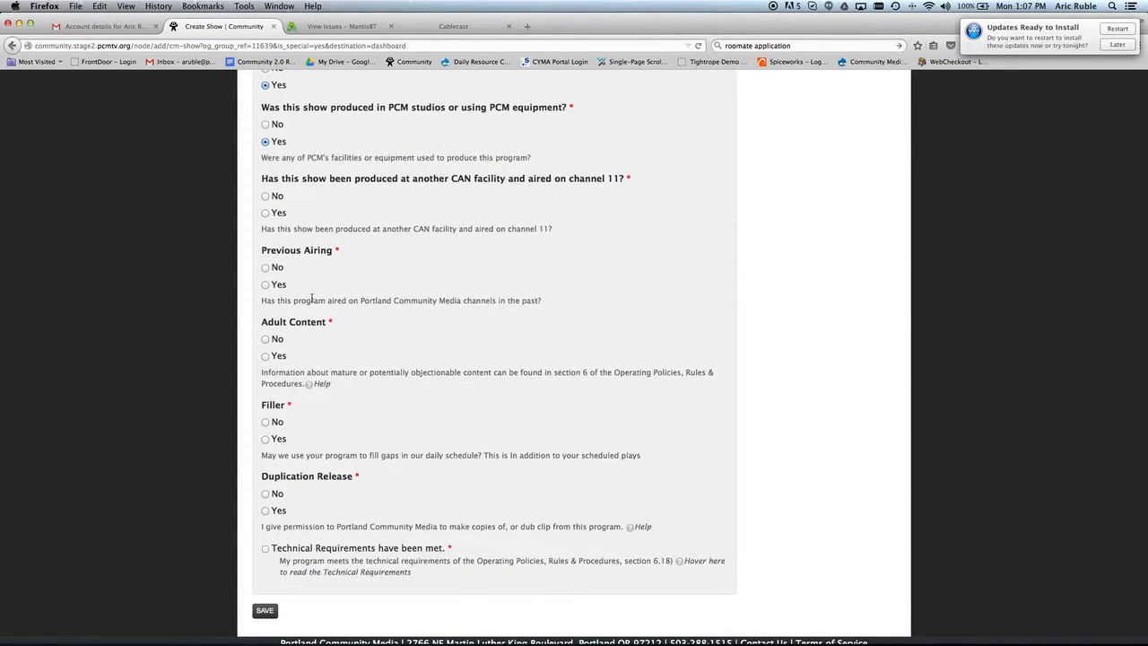
Answer No to channel 11, Previous Airing and Adult Content; Yes to Filler and Duplication Release; confirm technical requirements.
click(266, 197)
scroll(305, 265, down, 1)
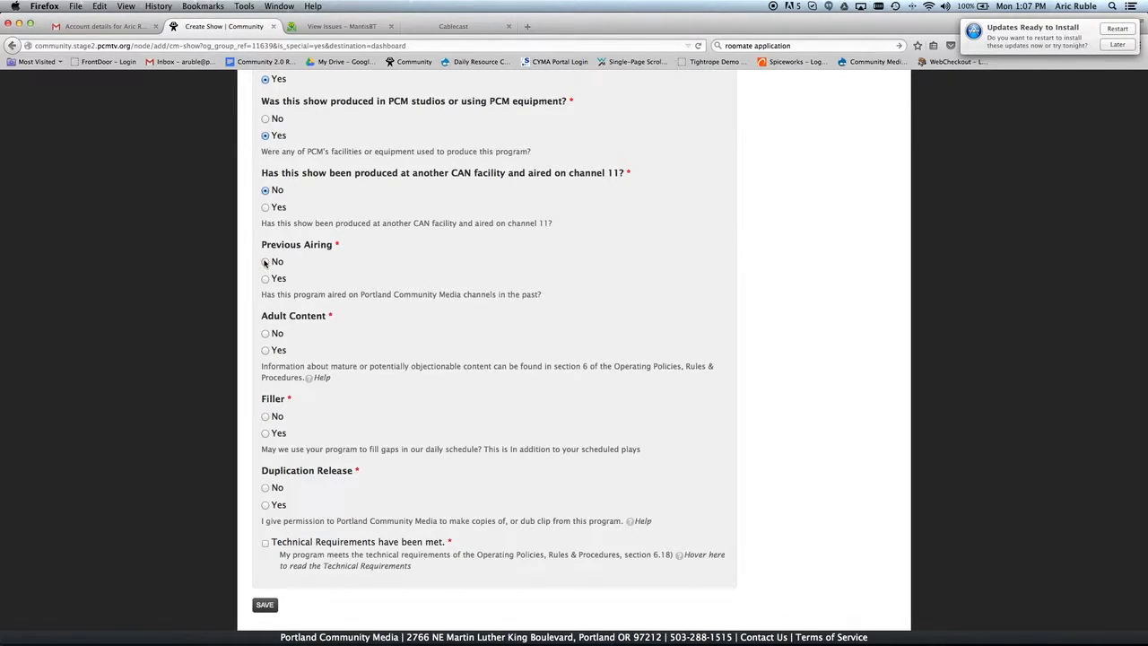
click(265, 262)
click(265, 333)
click(265, 434)
scroll(355, 428, down, 3)
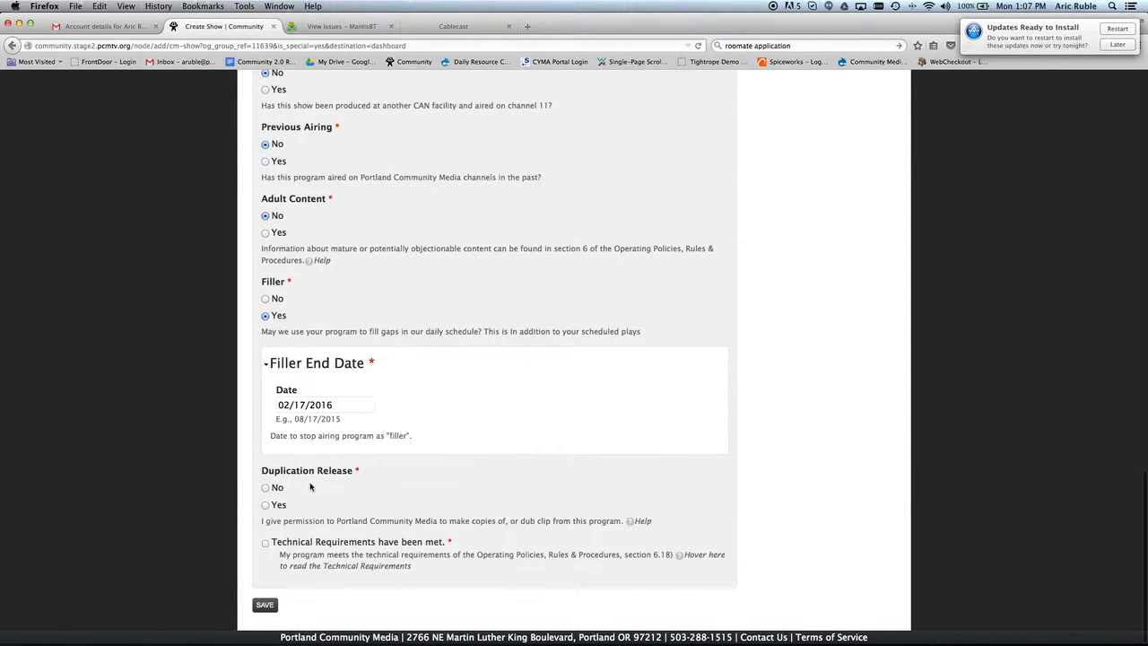
click(266, 506)
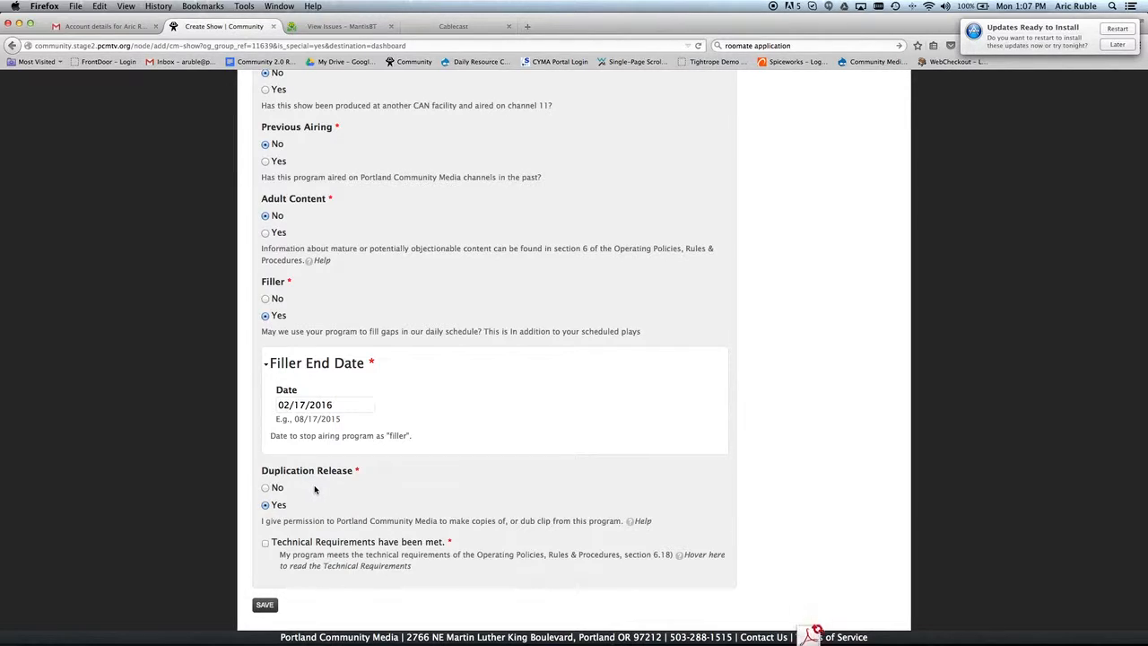
click(265, 543)
Save the show and go to its media upload page.
click(266, 605)
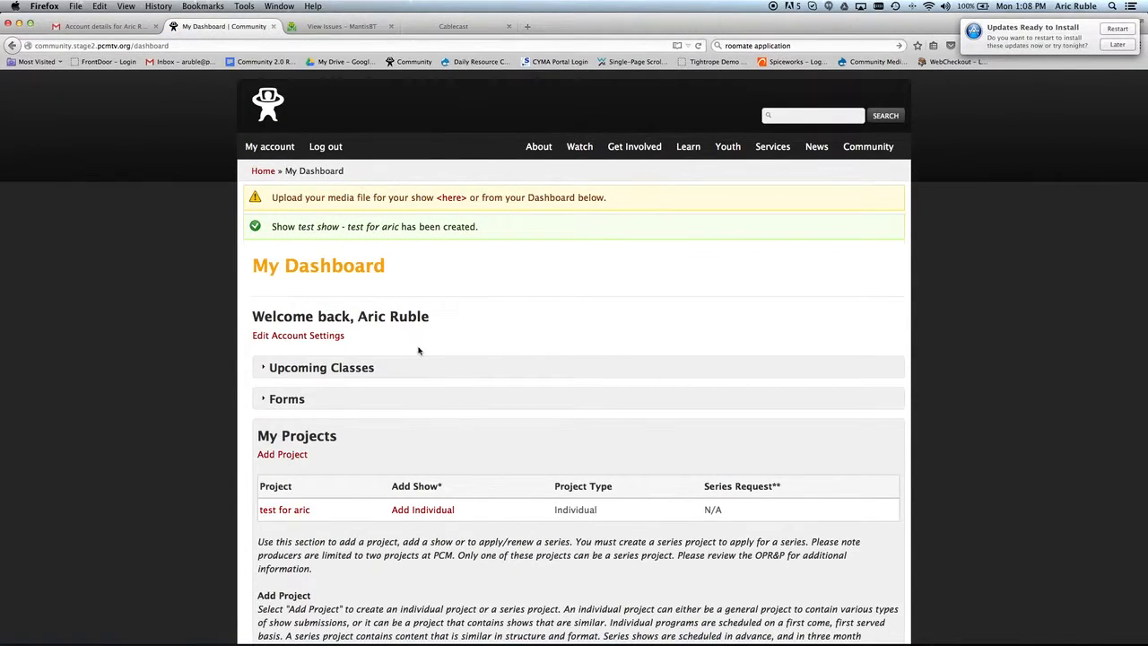
click(456, 200)
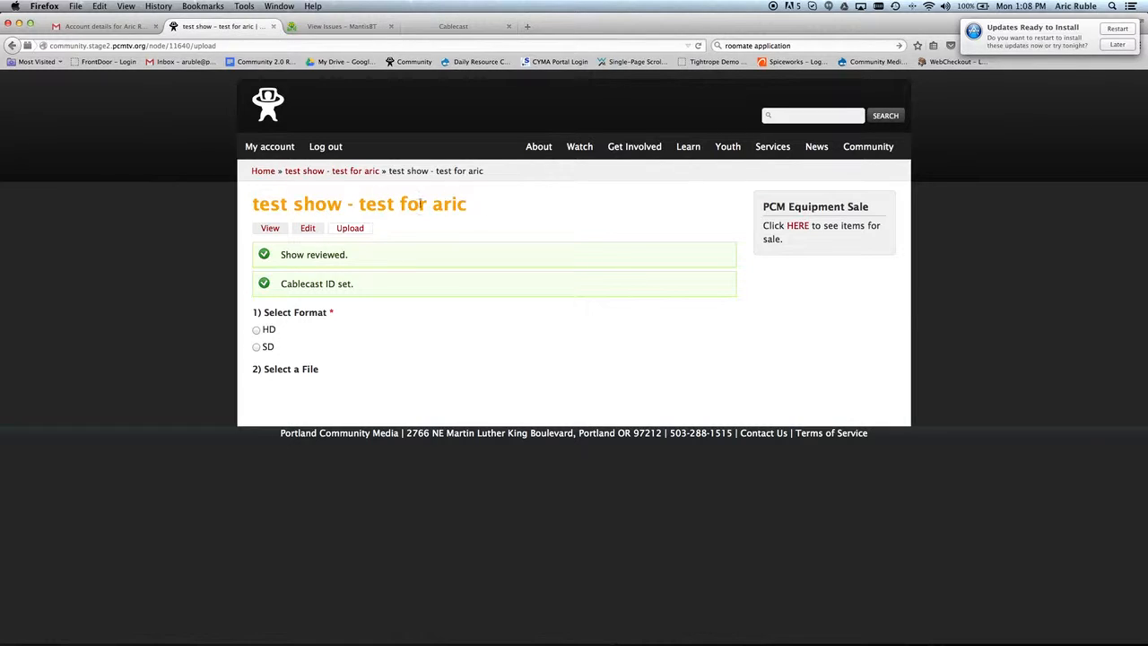
Upload te st_123.mpg as the show's HD media file via Aspera.
click(256, 331)
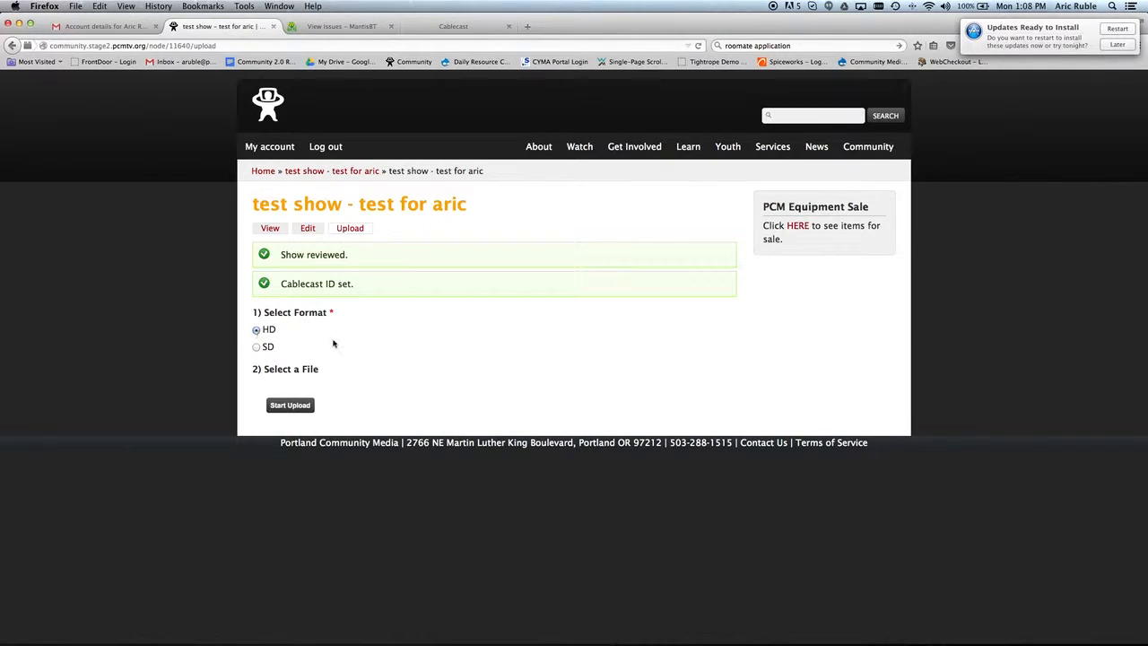
click(306, 407)
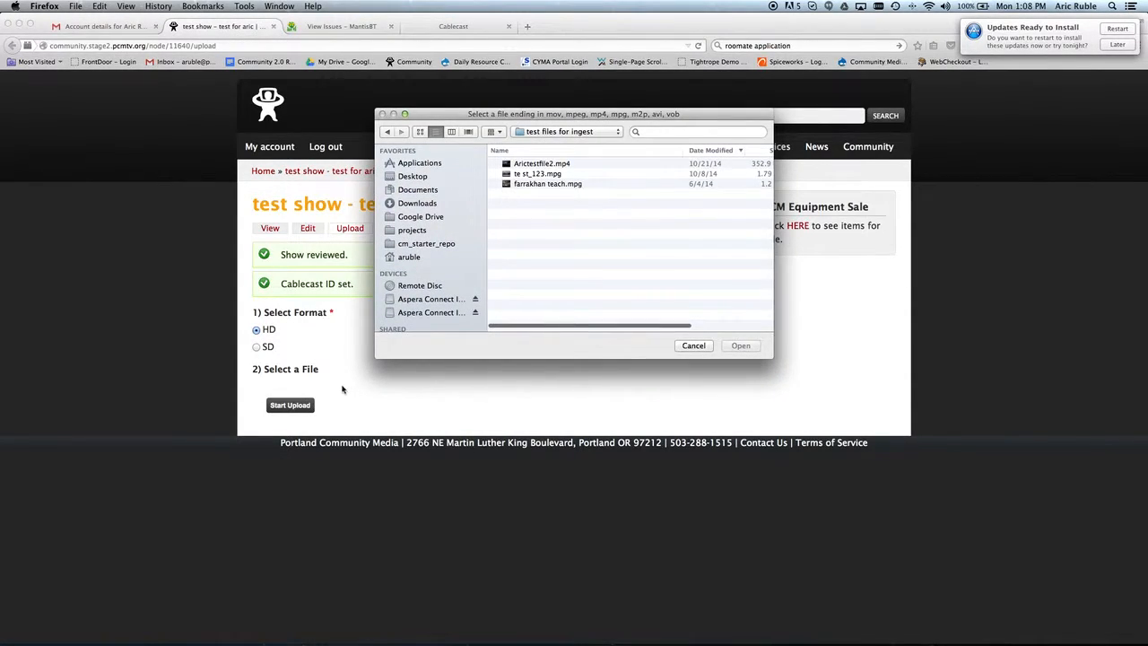
click(542, 173)
click(741, 346)
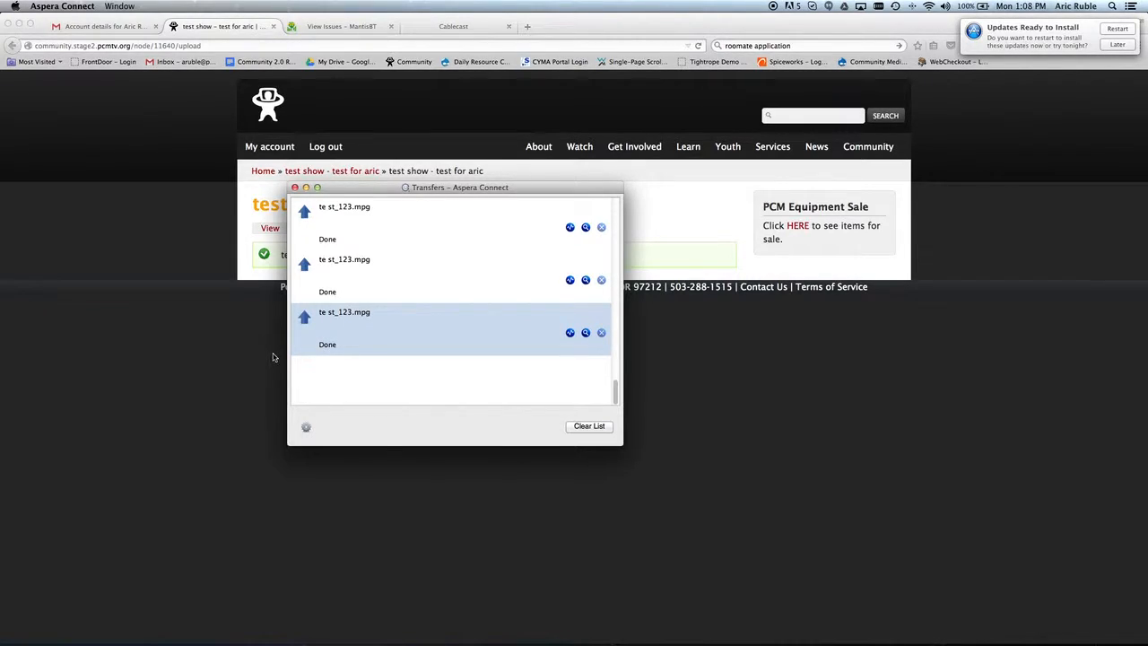
click(273, 358)
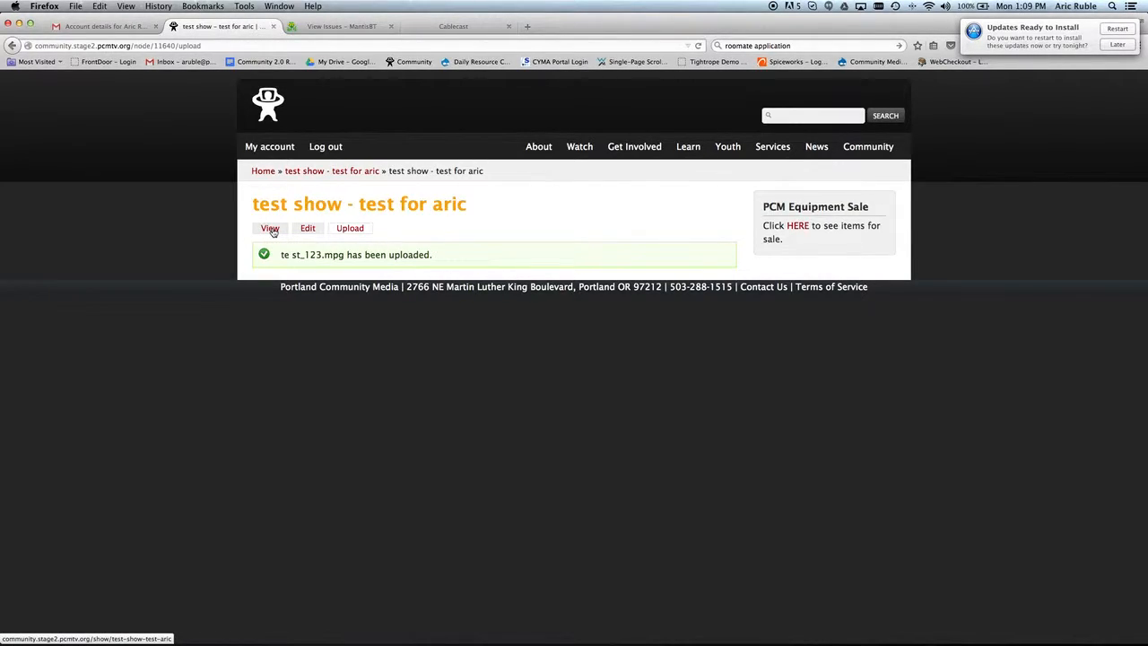
Return to the dashboard and confirm My Shows lists 'test show - test for aric' as Complete.
click(264, 176)
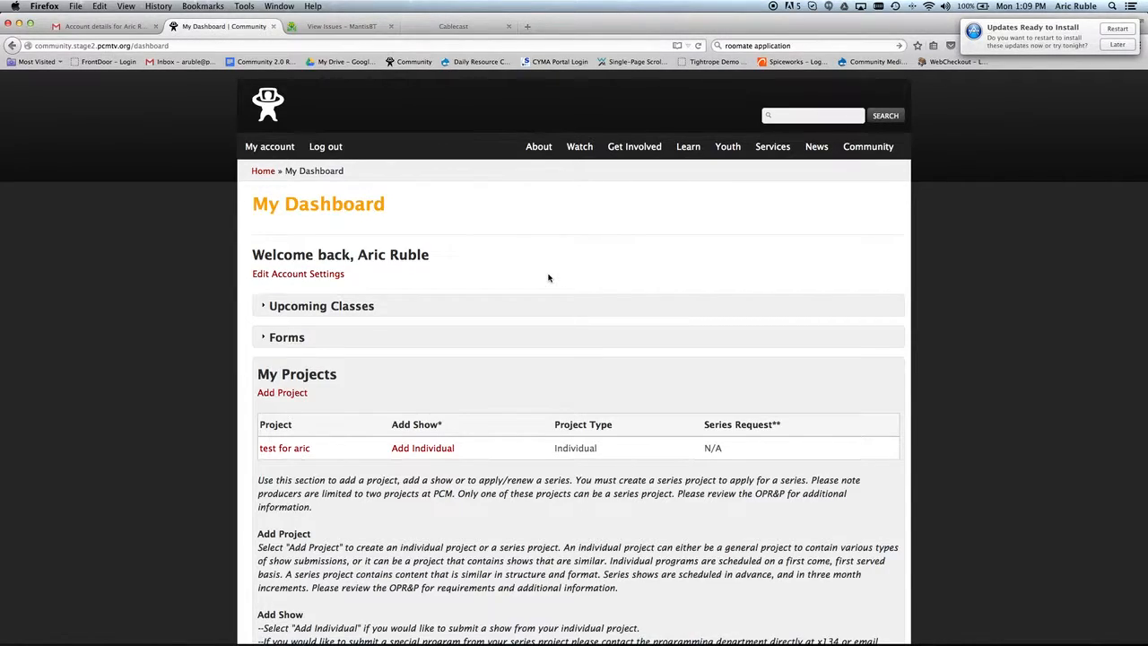
scroll(549, 279, down, 10)
scroll(549, 274, down, 4)
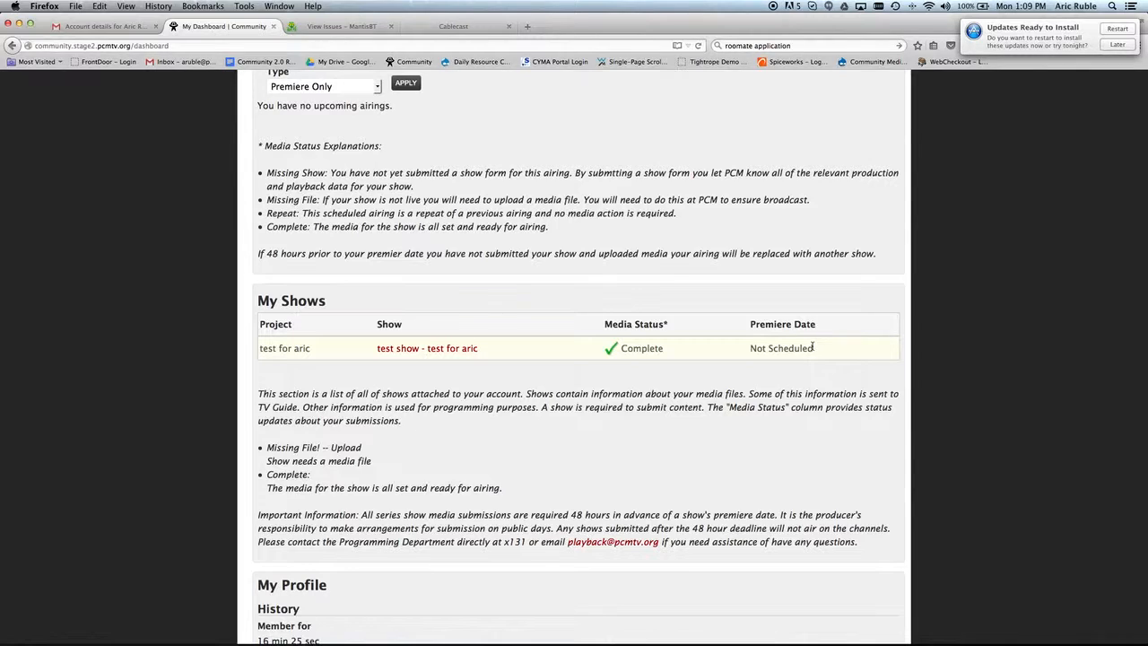
scroll(812, 347, up, 5)
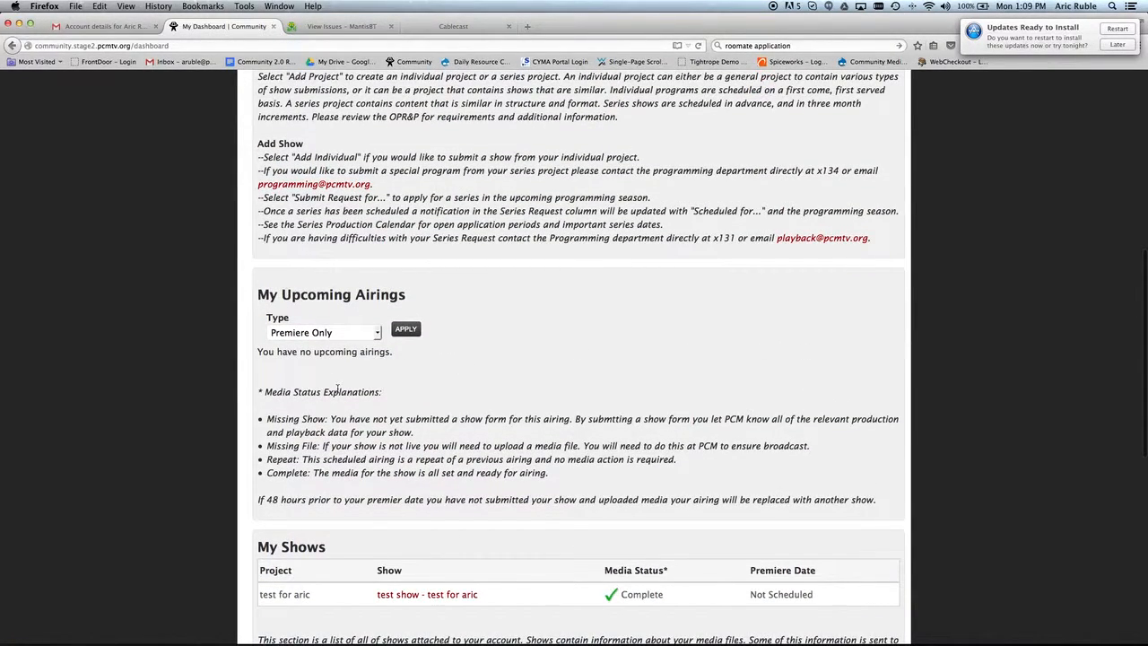
Filter Upcoming Airings to the Premieres and Repeats type.
click(378, 334)
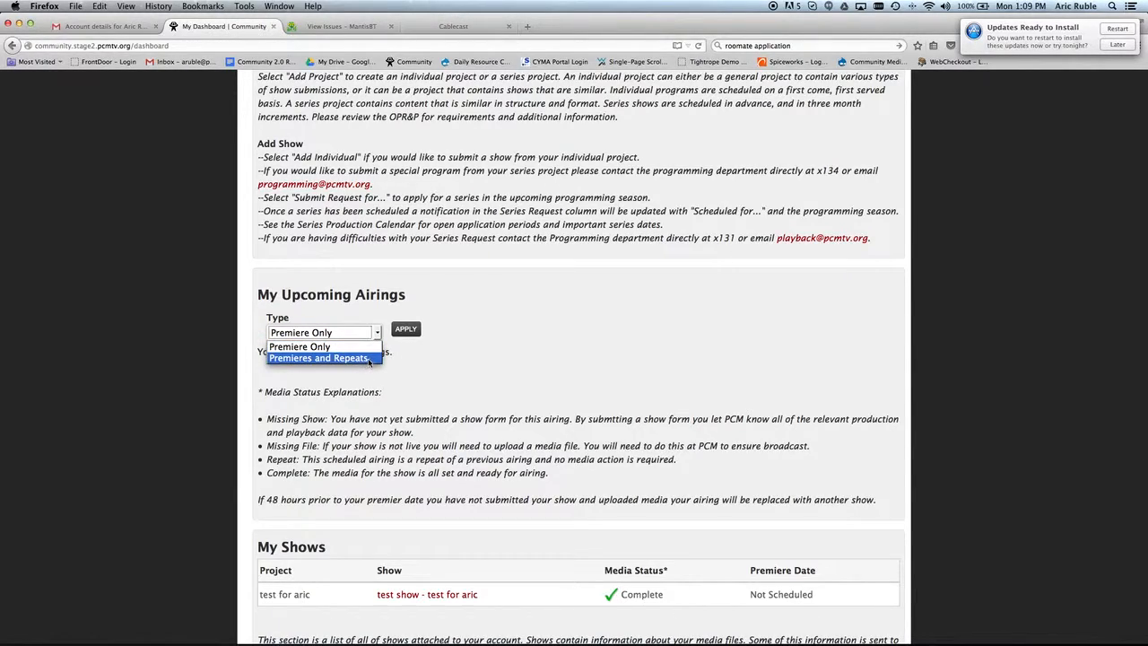
click(377, 334)
click(377, 334)
click(341, 358)
click(411, 331)
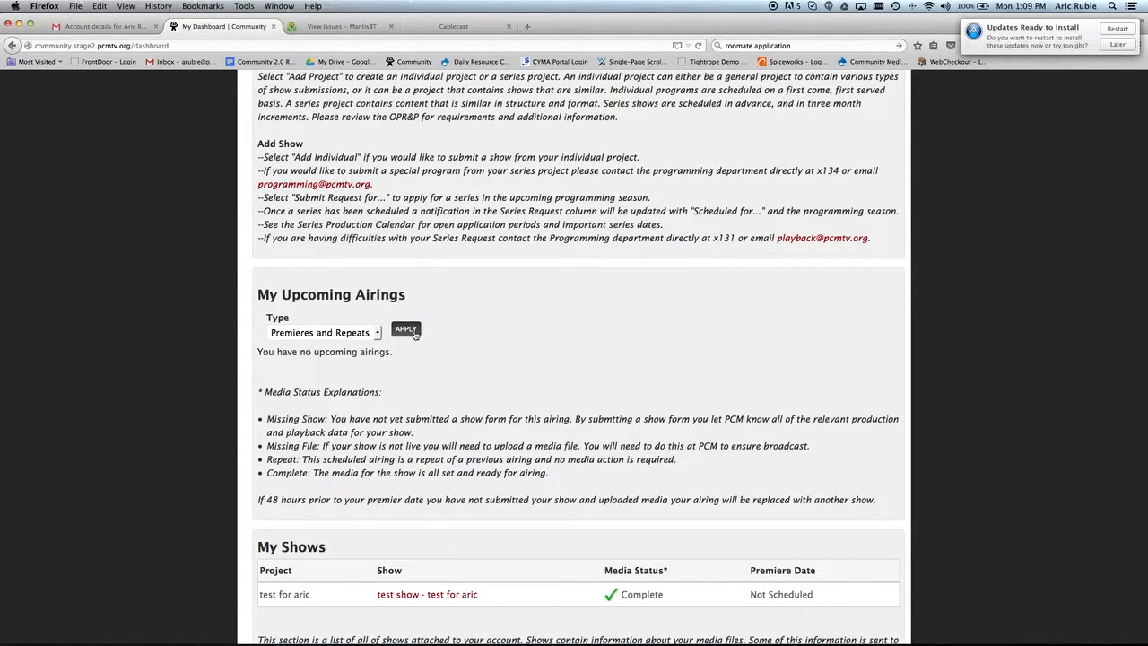
scroll(492, 355, down, 10)
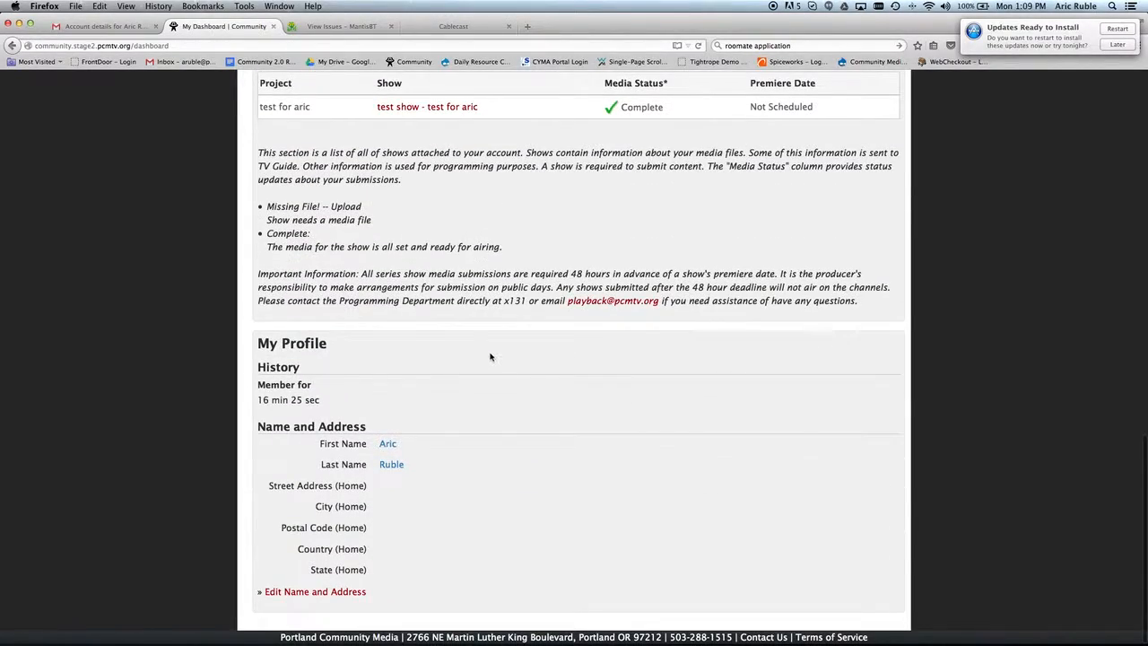
scroll(490, 359, up, 9)
scroll(488, 362, up, 5)
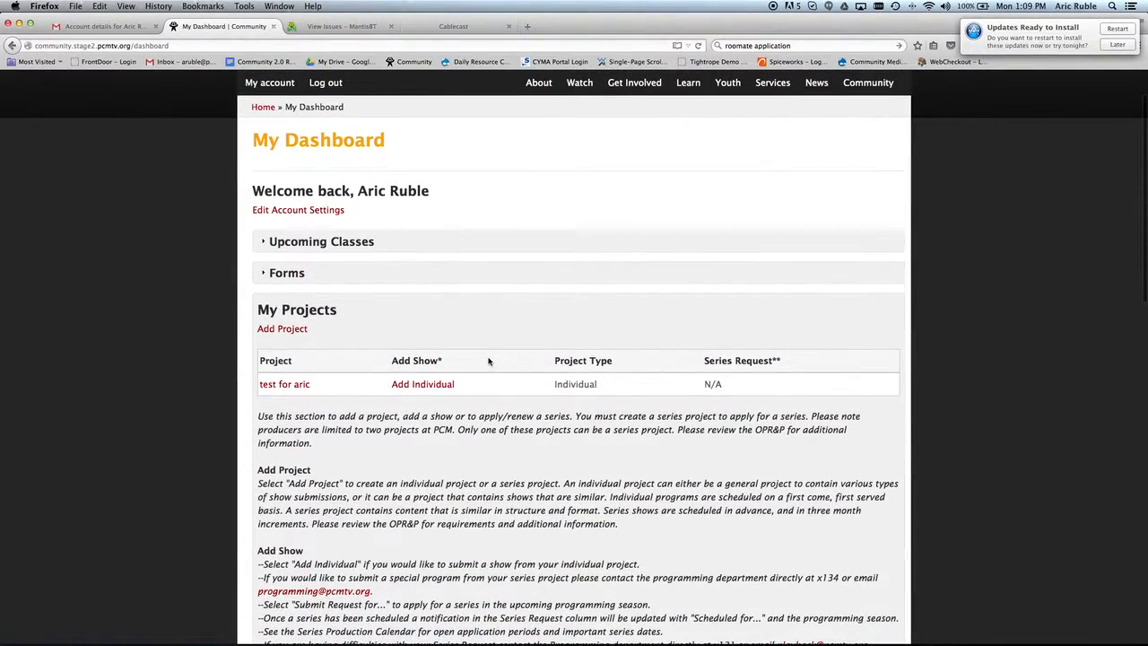
scroll(488, 360, up, 2)
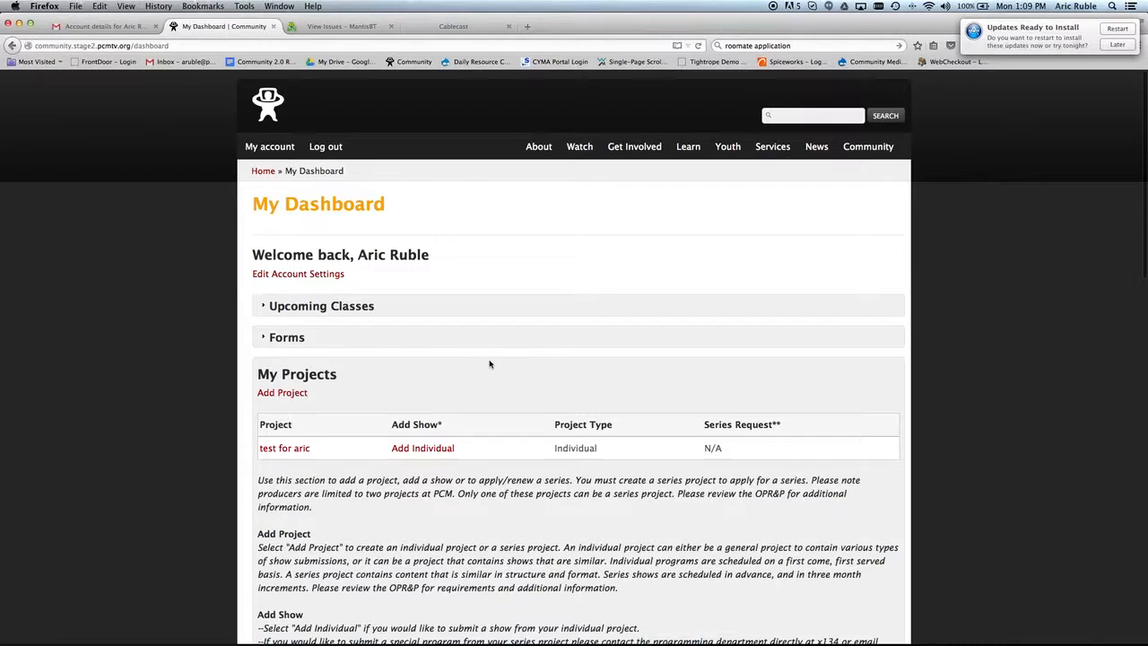